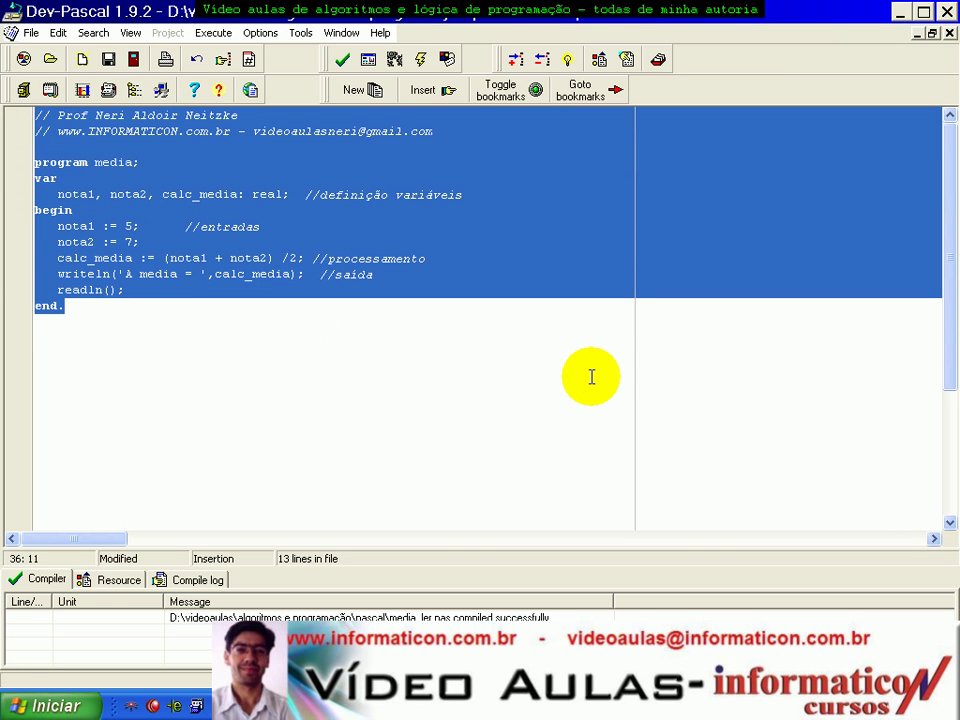
Step: Switch to the Informaticon site in Firefox, open its Download page and look through the Java downloads
key("alt+Tab")
key("alt+Tab")
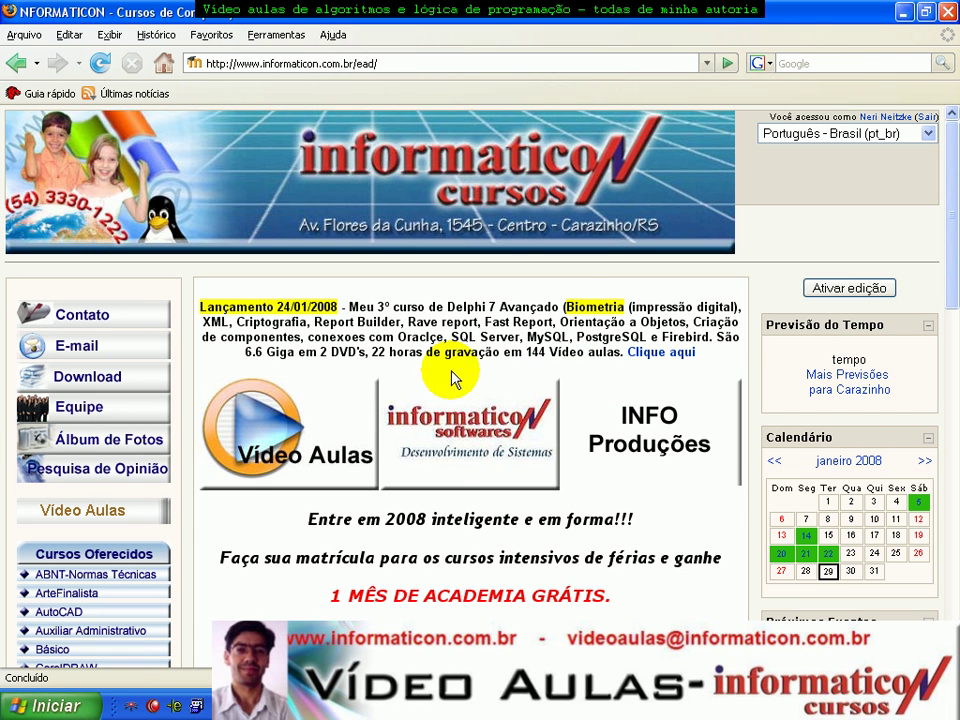
left_click(110, 380)
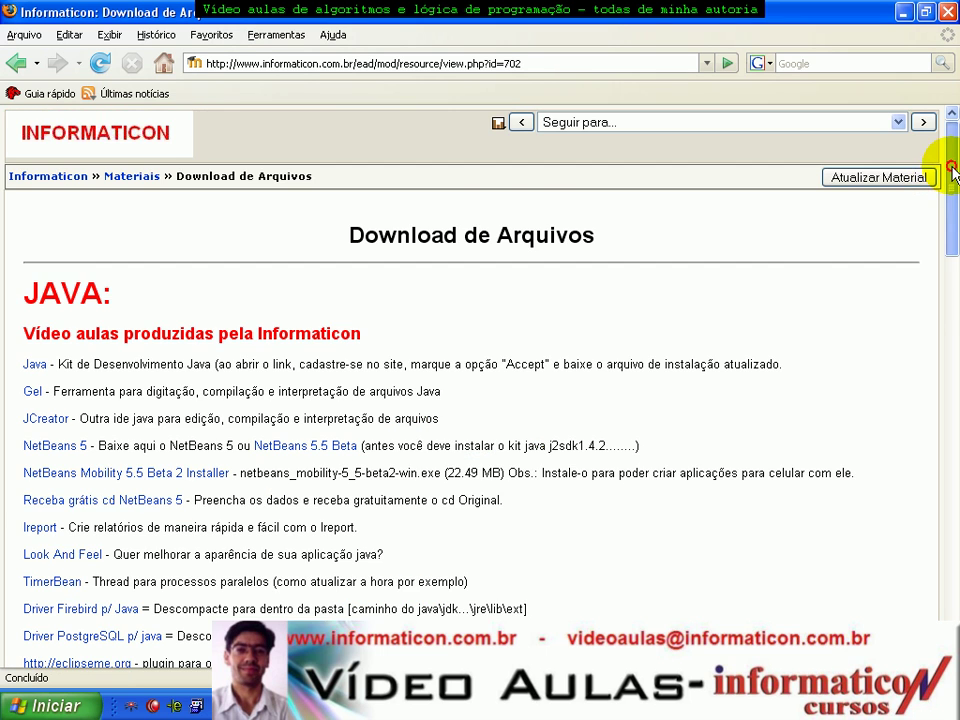
scroll(943, 189, "down", 1)
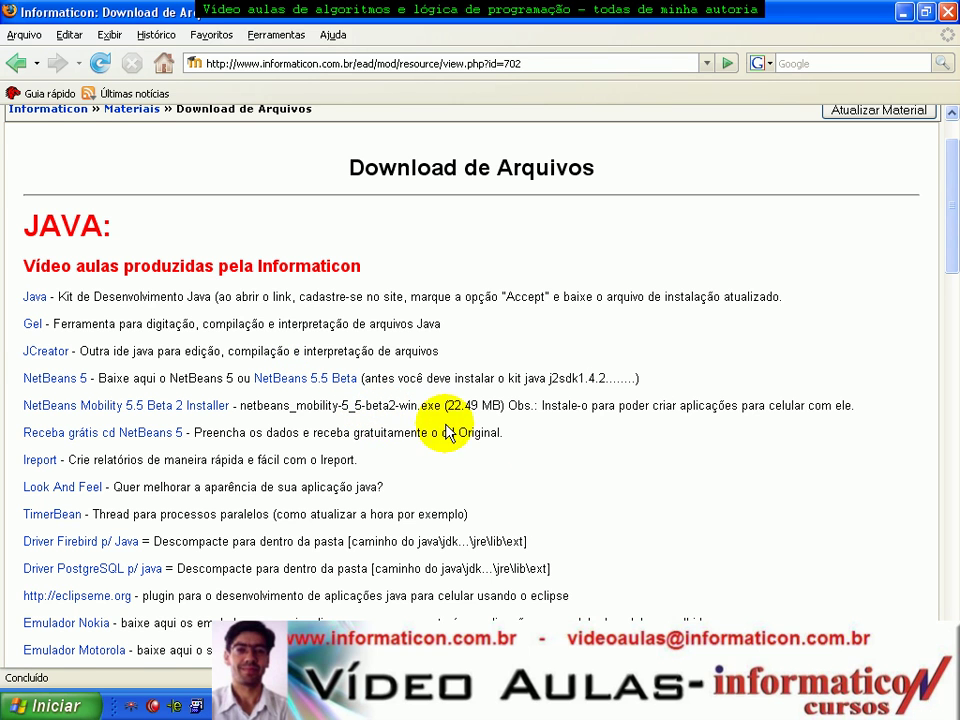
scroll(538, 450, "up", 2)
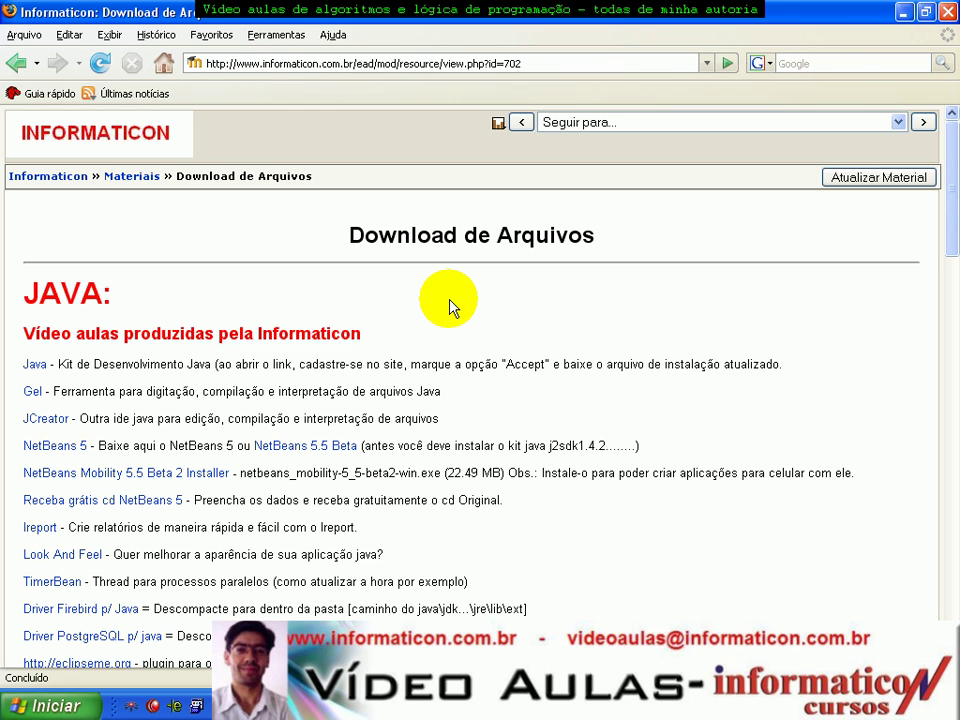
Step: Switch to the java folder under D:\baixados\algoritmos e logica de programação and launch the jdk-6-nb-5_5-win.exe installer
key("alt+Tab")
key("alt+Tab")
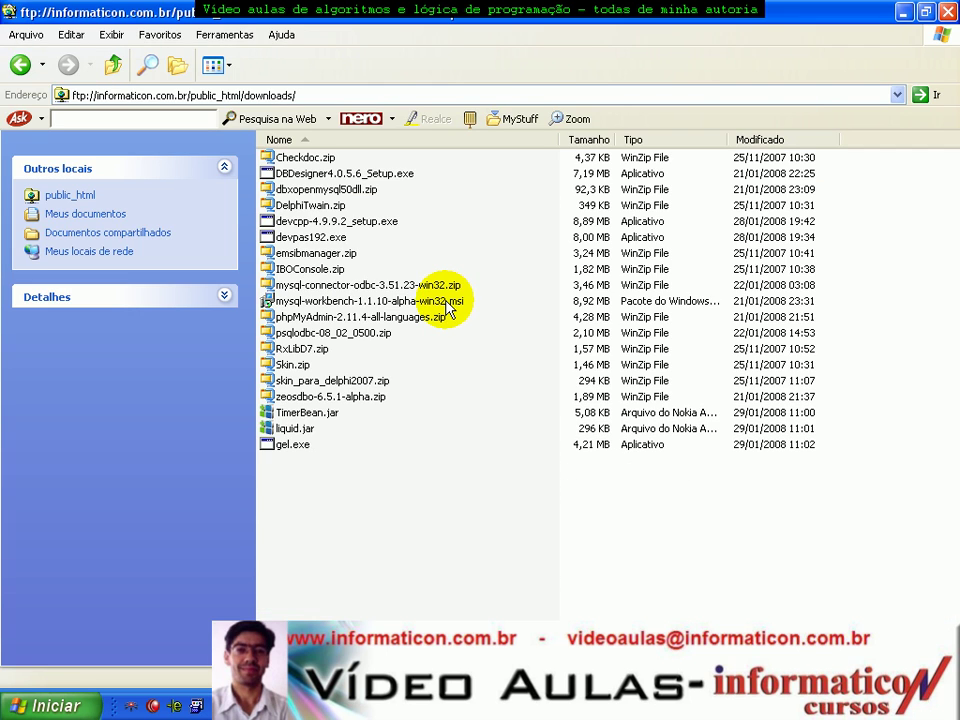
key("alt+Tab")
key("alt+Tab")
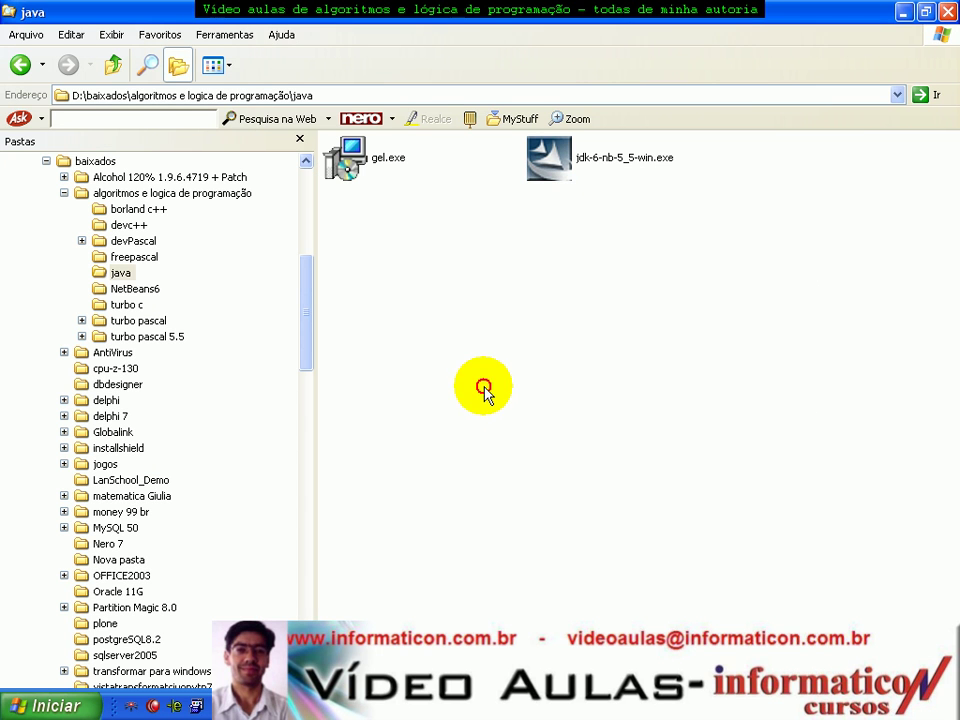
left_click(113, 65)
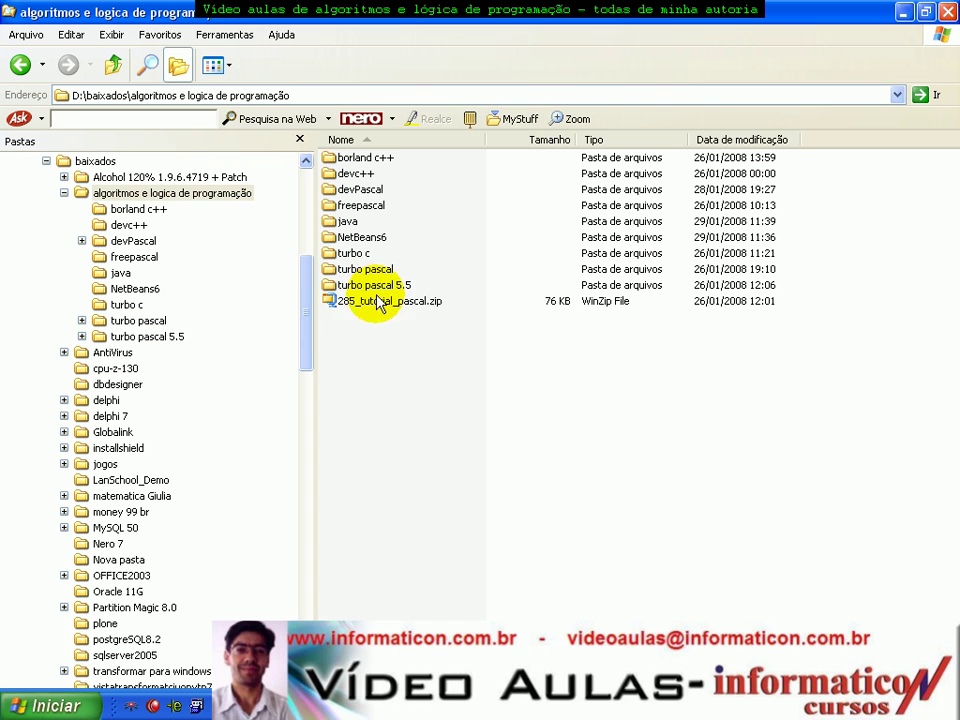
double_click(343, 221)
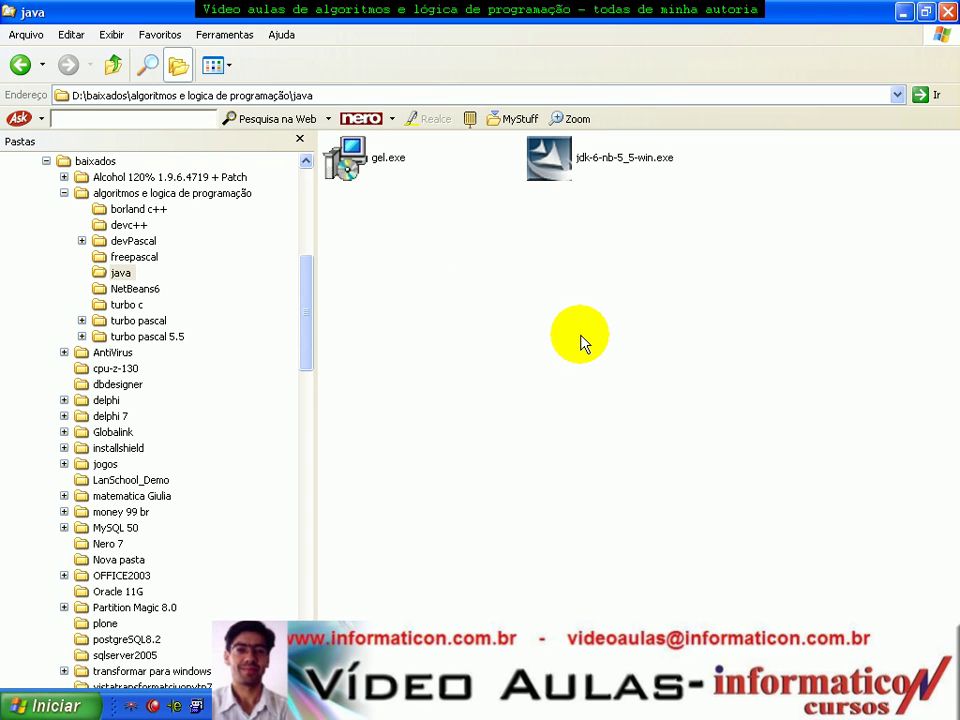
double_click(553, 163)
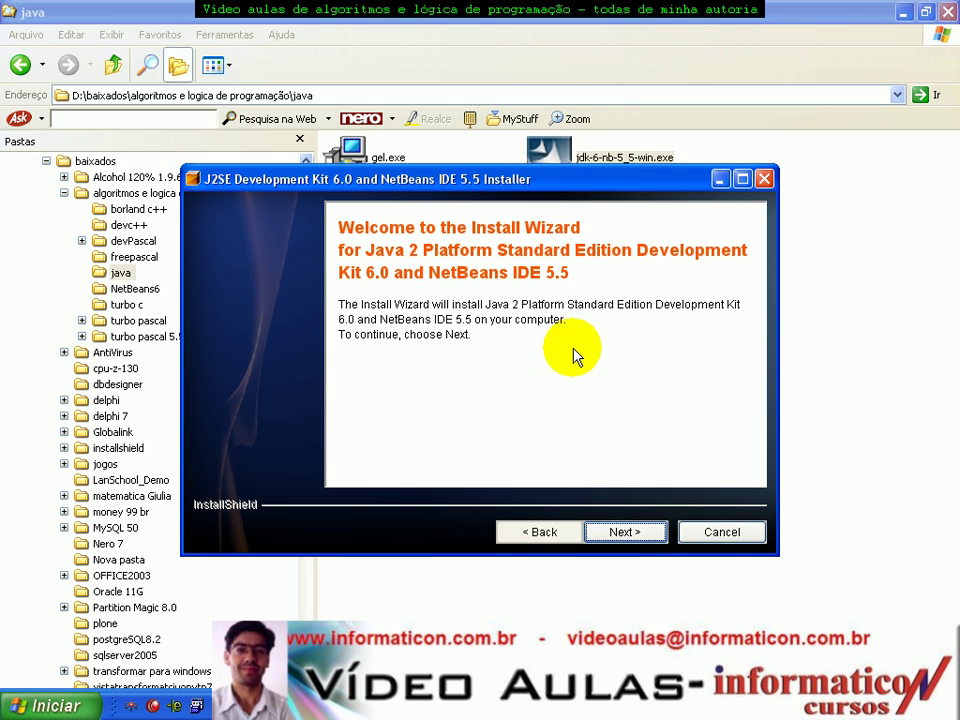
Step: Accept the licence agreement in the installer and try to continue with the default NetBeans installation directory
left_click(643, 536)
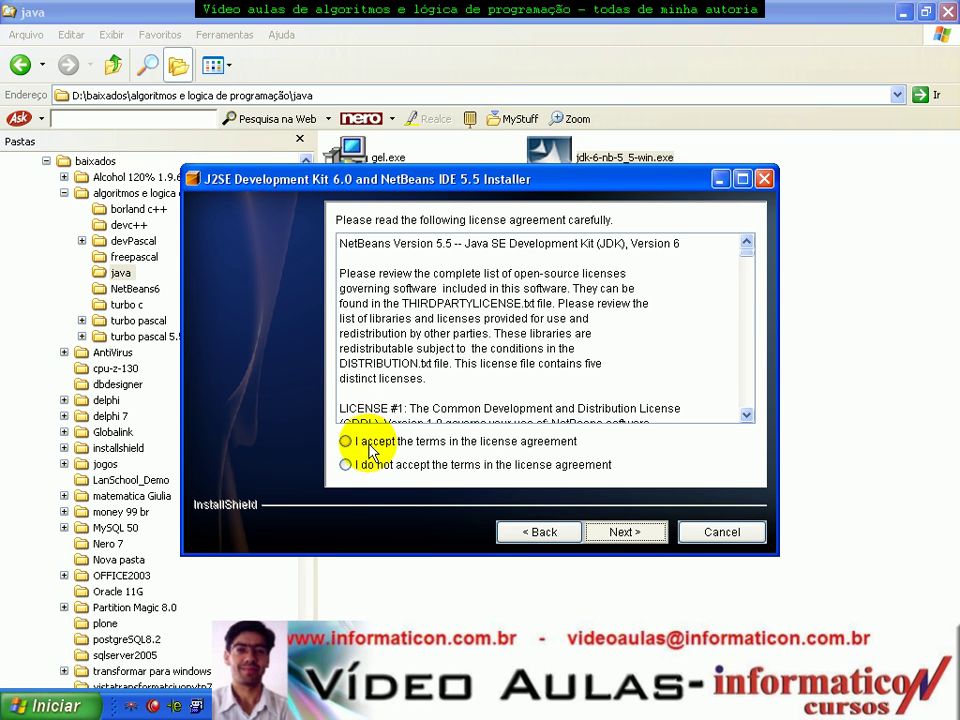
left_click(375, 440)
left_click(612, 534)
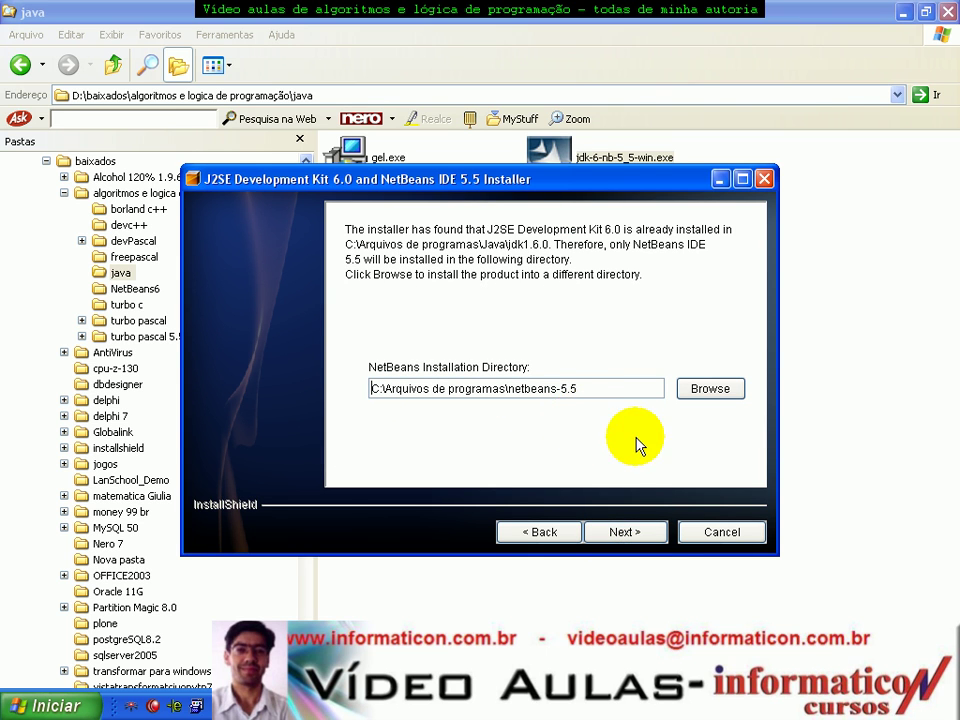
left_click(623, 531)
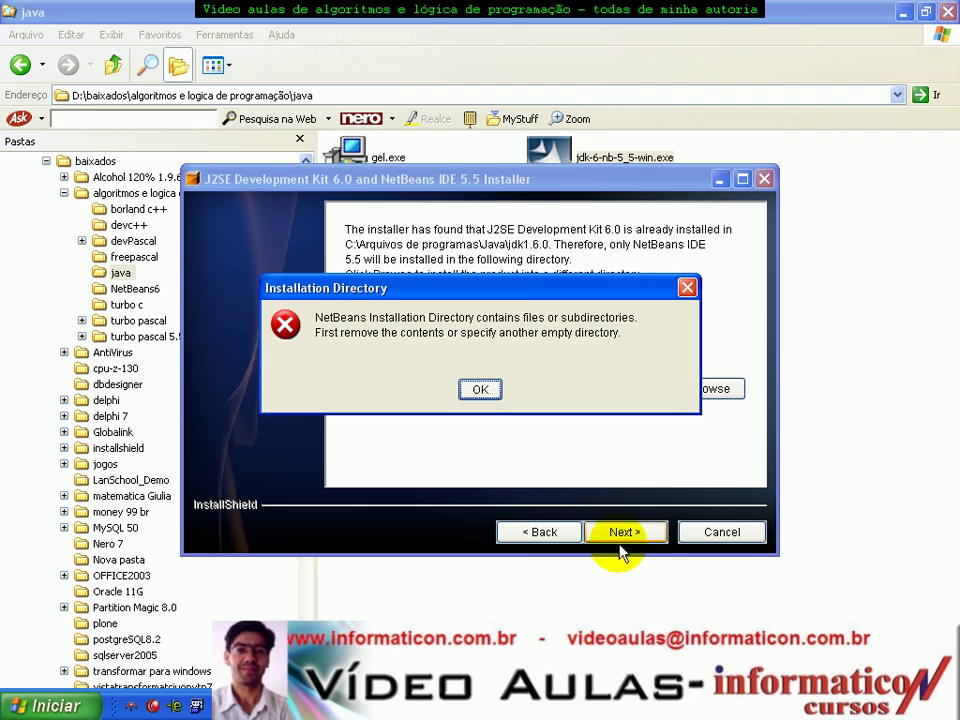
left_click(477, 392)
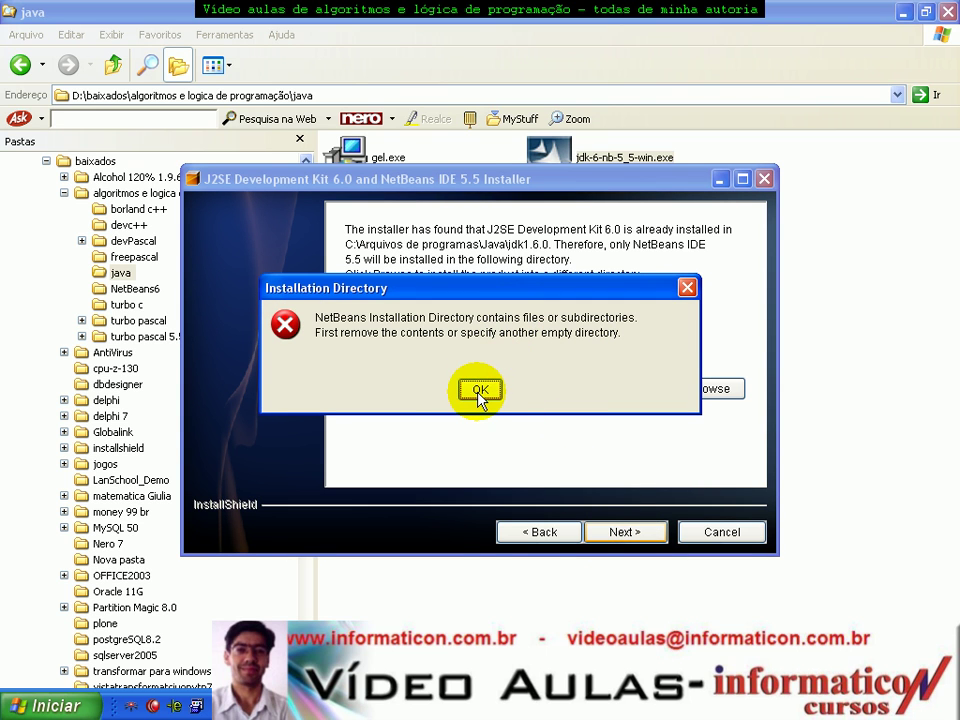
left_click(480, 393)
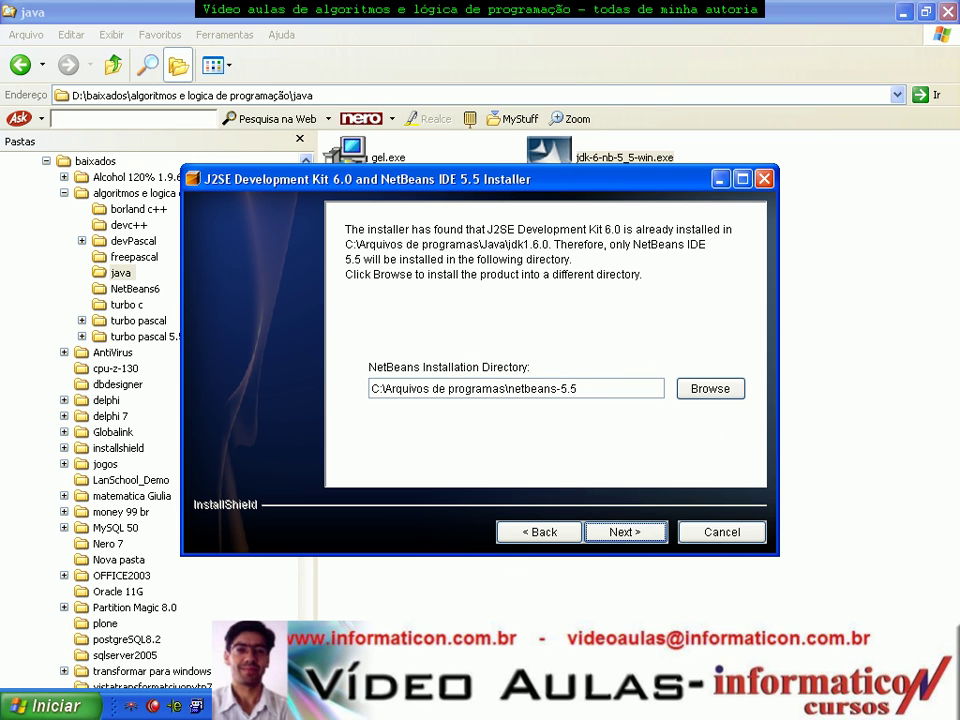
Step: Examine the Java and netbeans-5.5 folders under C:\Arquivos de programas in Windows Explorer for existing JDK and NetBeans installations
left_click_drag(381, 389, 369, 390)
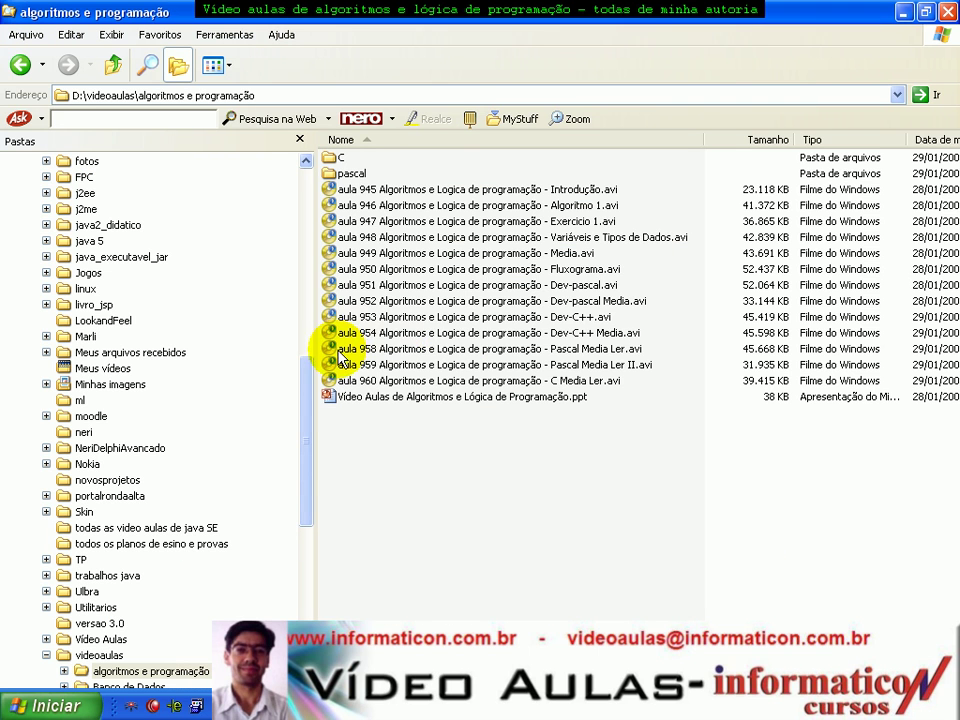
left_click(291, 301)
left_click_drag(291, 301, 236, 214)
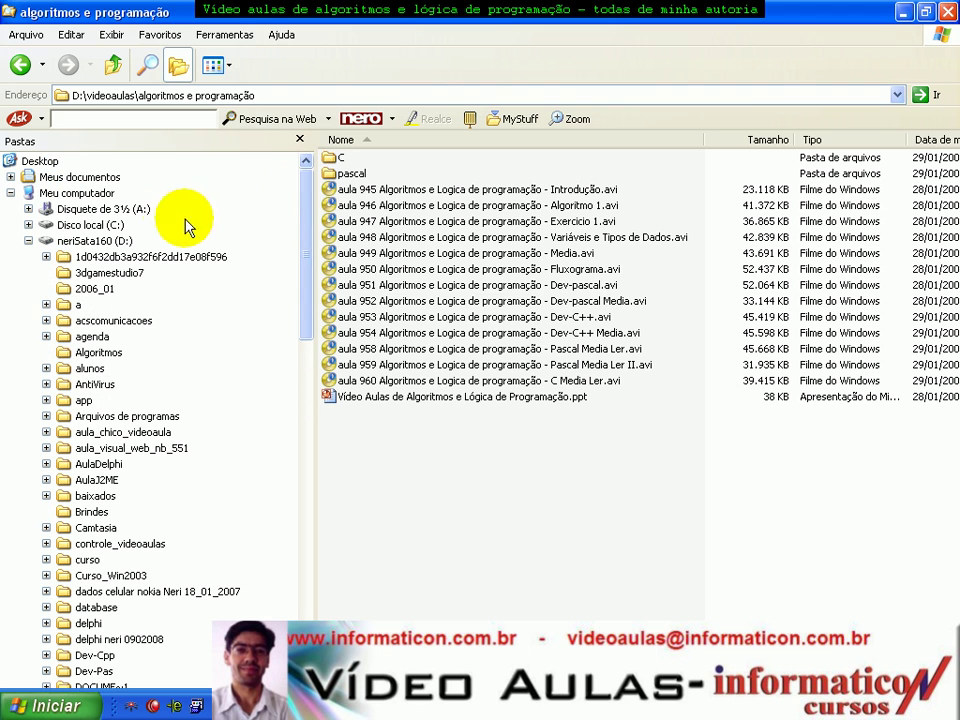
left_click(88, 225)
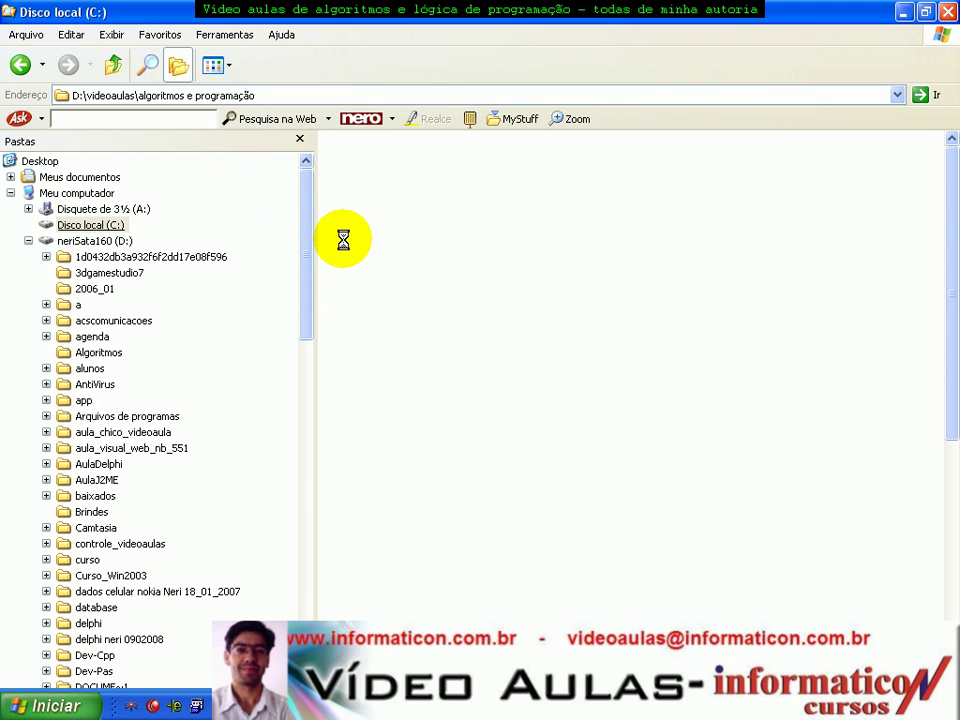
left_click(158, 225)
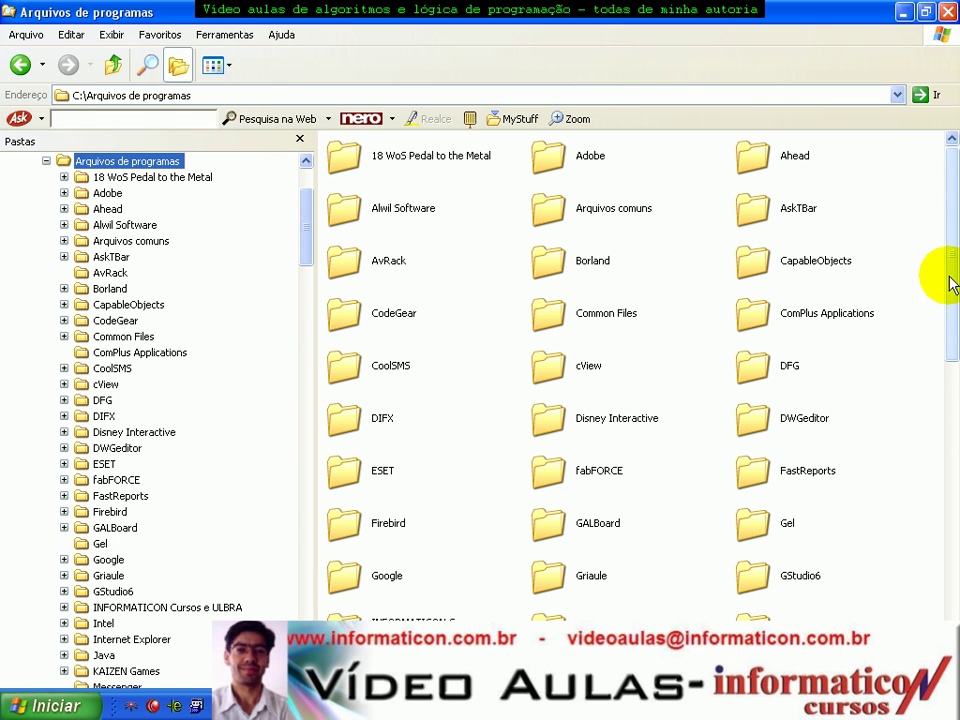
scroll(950, 283, "down", 3)
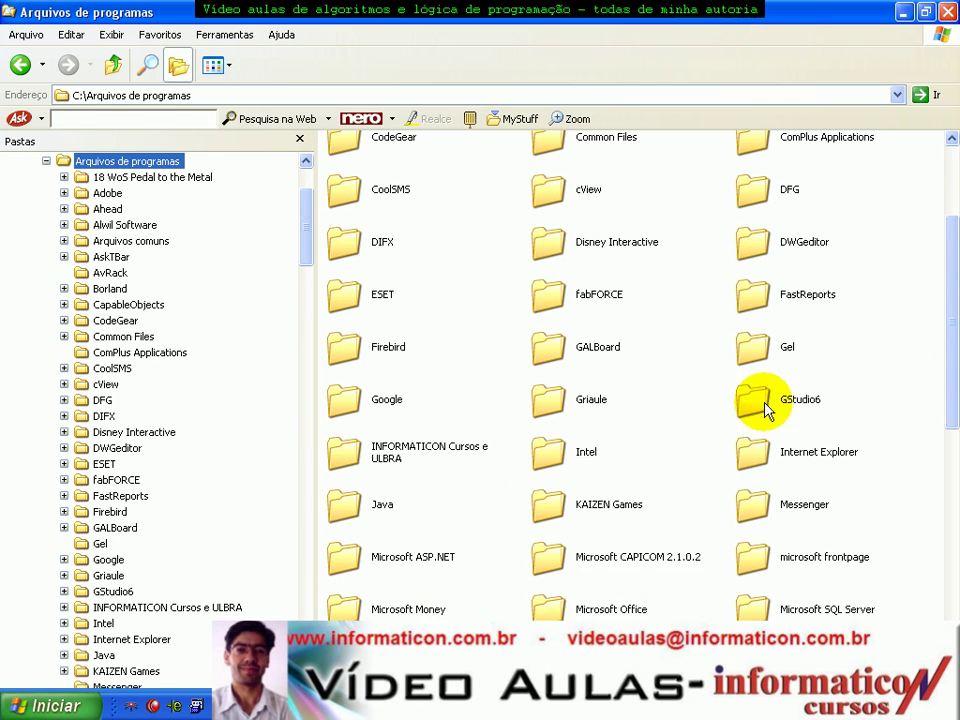
double_click(349, 510)
left_click(365, 162)
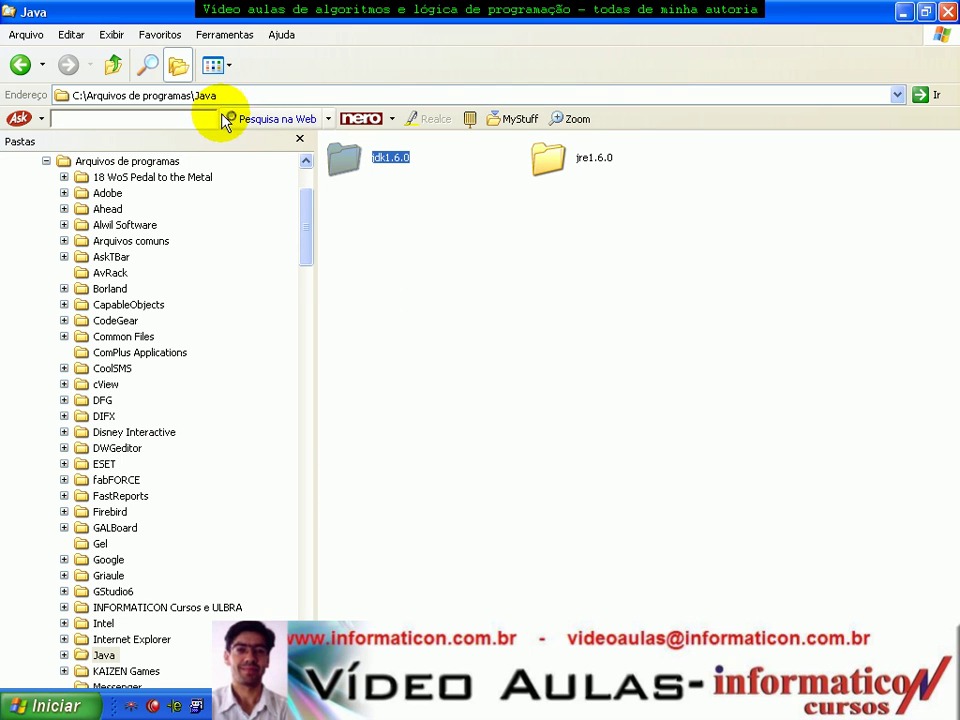
left_click_drag(310, 230, 308, 320)
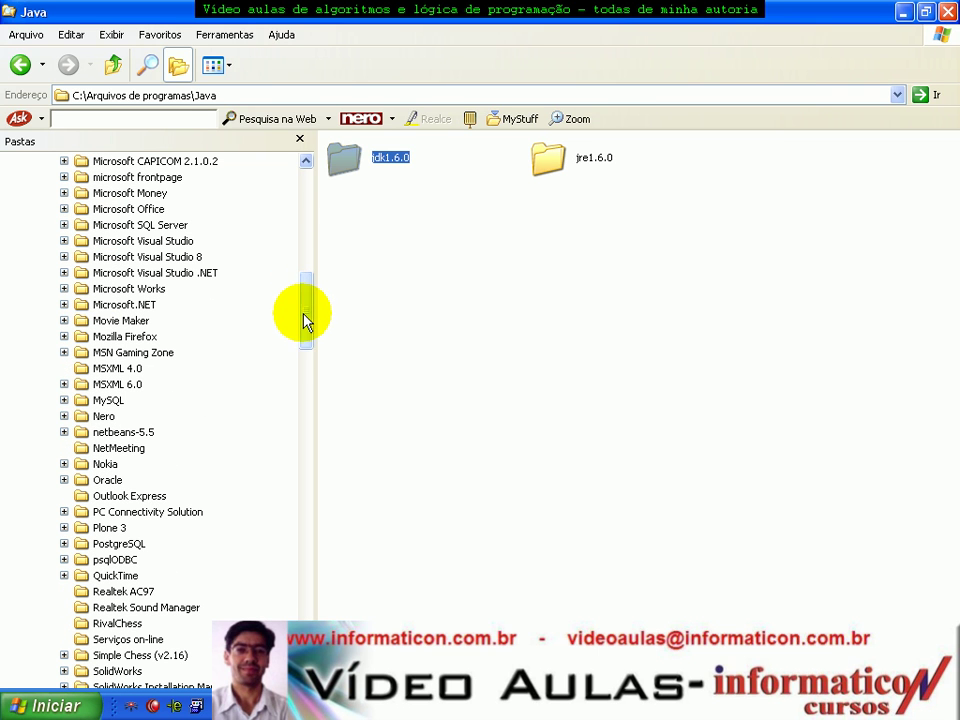
left_click(125, 432)
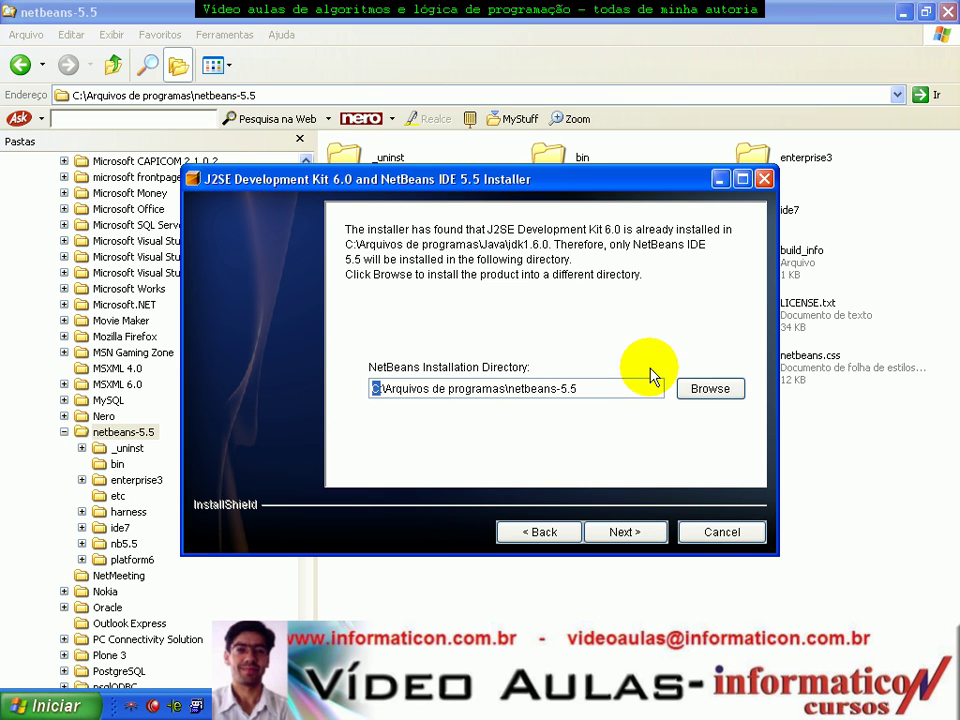
Step: Retry the default directory, set the NetBeans installation directory to D:\Arquivos de programas\netbeans-5.5, and continue the installer
left_click(643, 531)
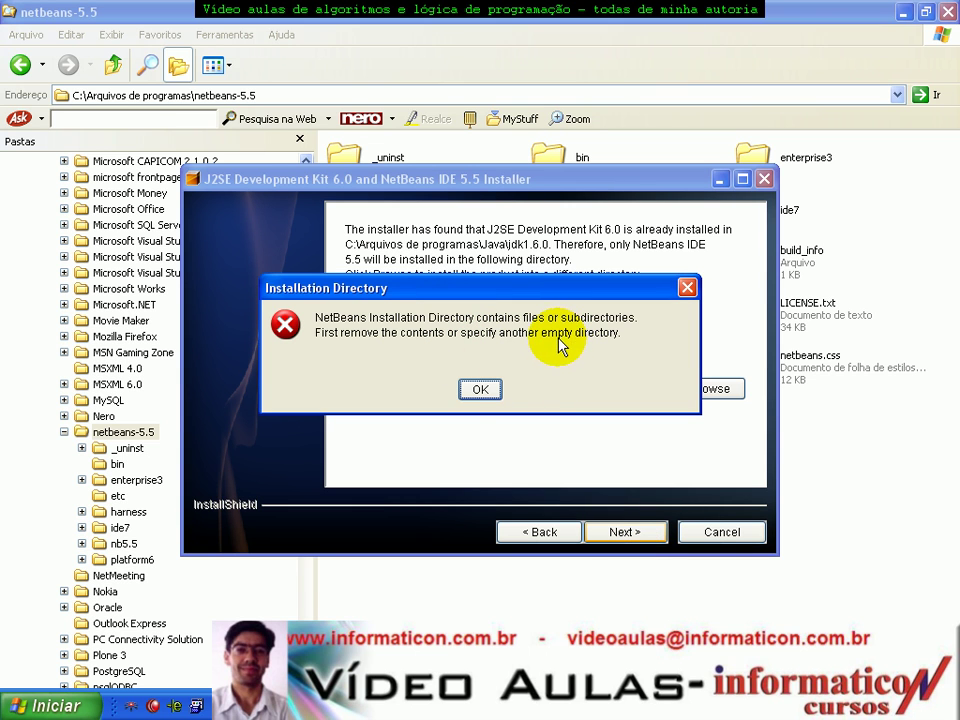
left_click(480, 389)
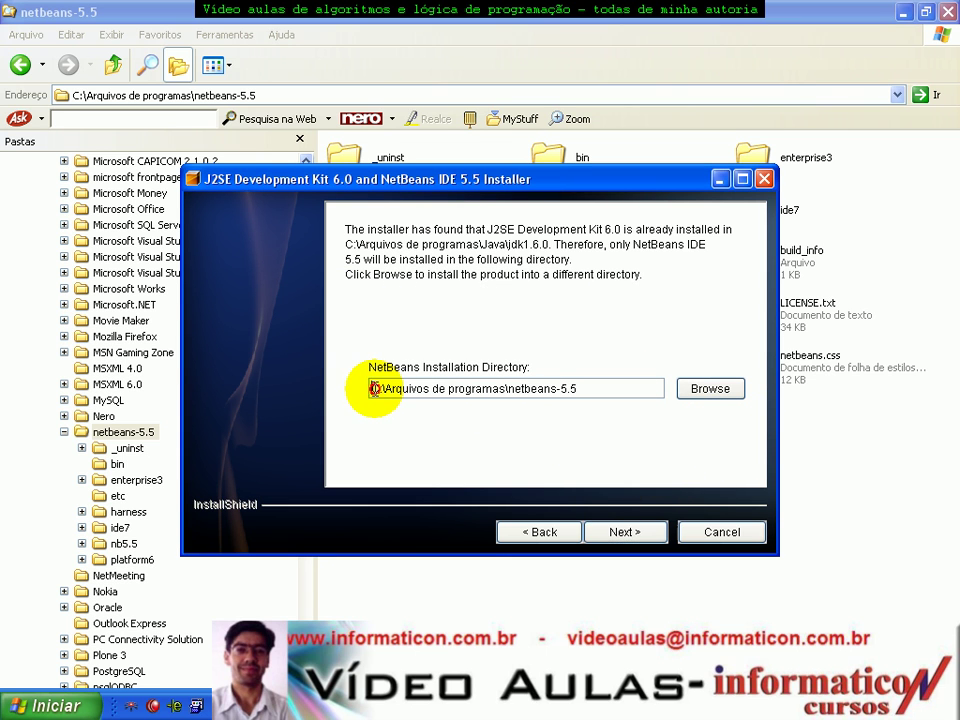
key("Delete")
type("D")
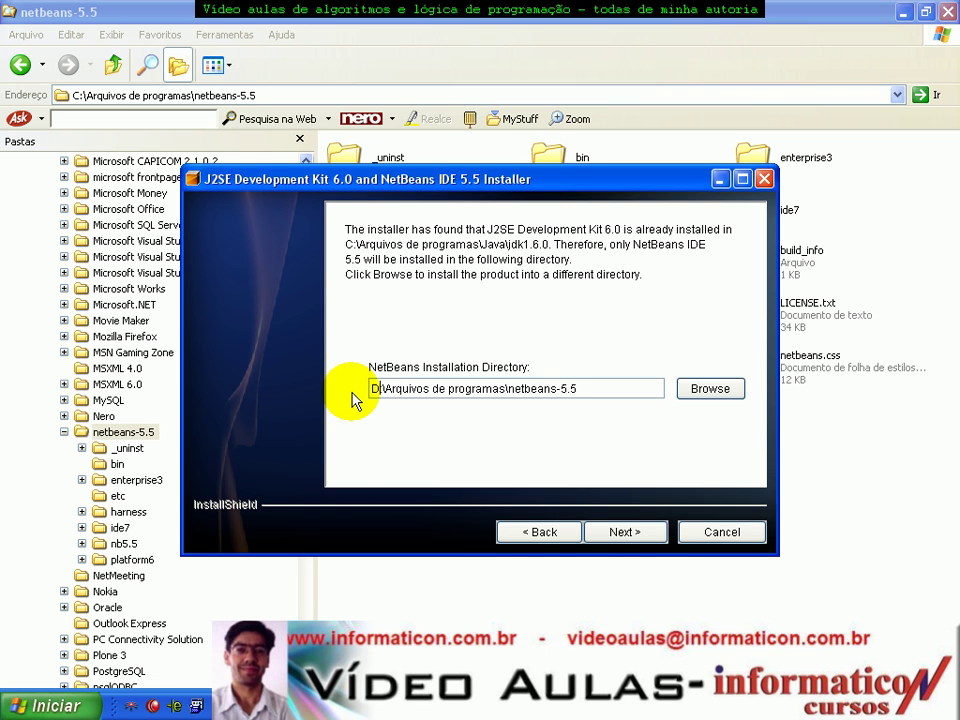
left_click(621, 531)
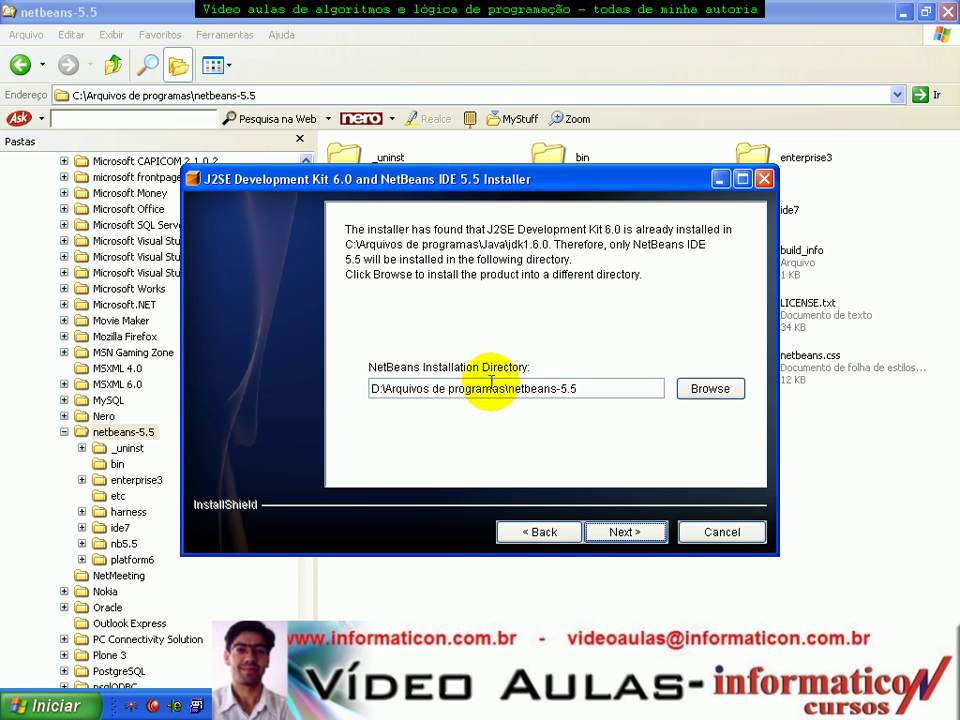
left_click(377, 390)
key("BackSpace")
type("D")
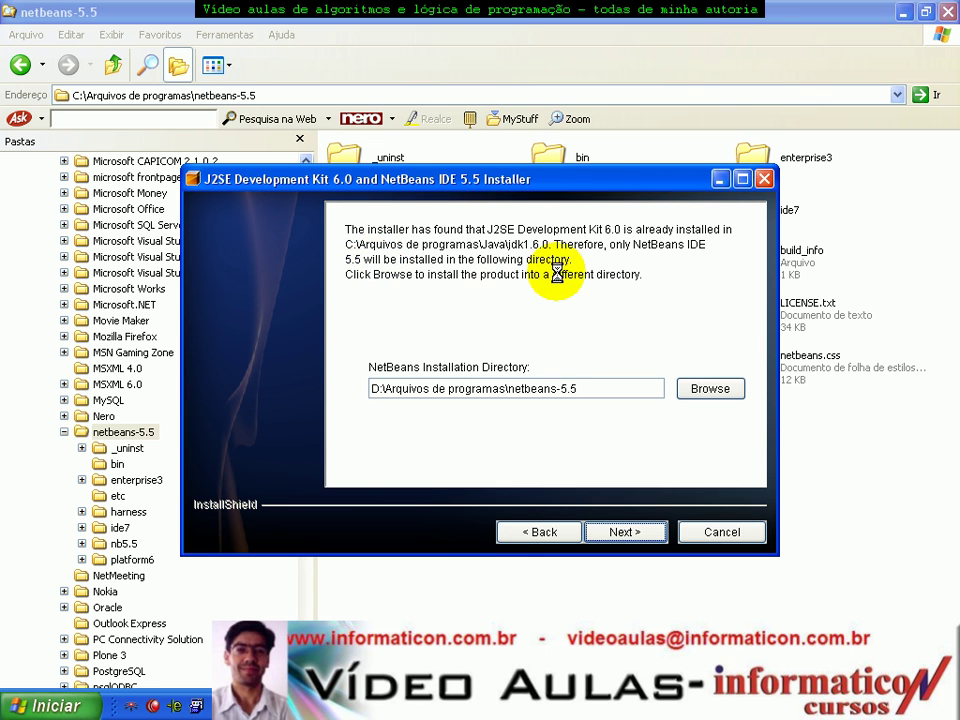
left_click_drag(566, 177, 645, 186)
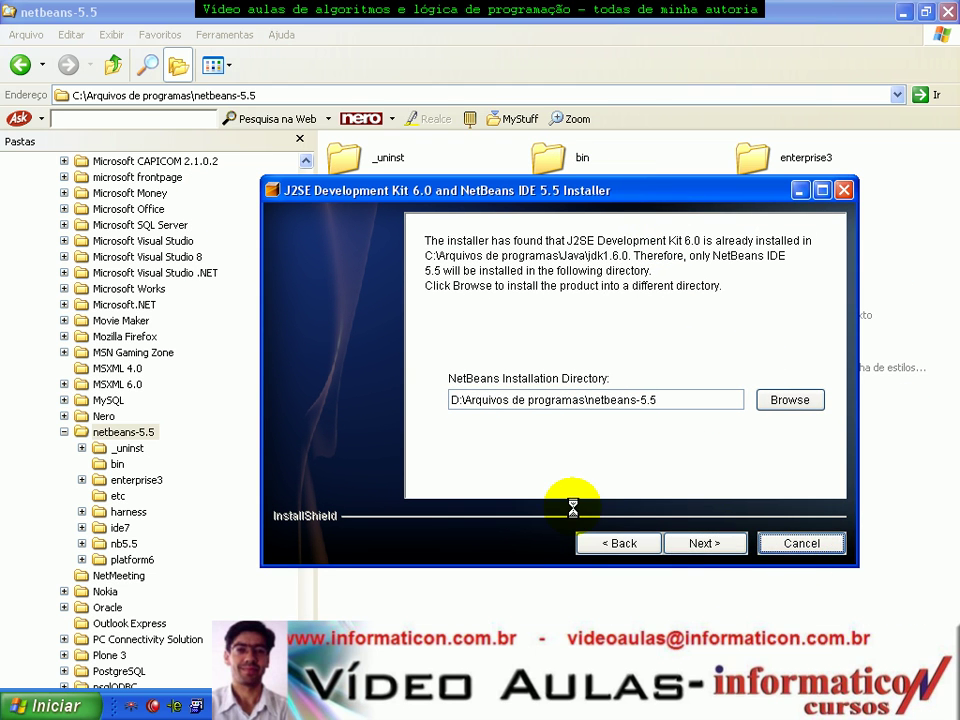
mouse_move(568, 192)
left_mouse_down()
mouse_move(618, 440)
mouse_move(551, 190)
left_mouse_up()
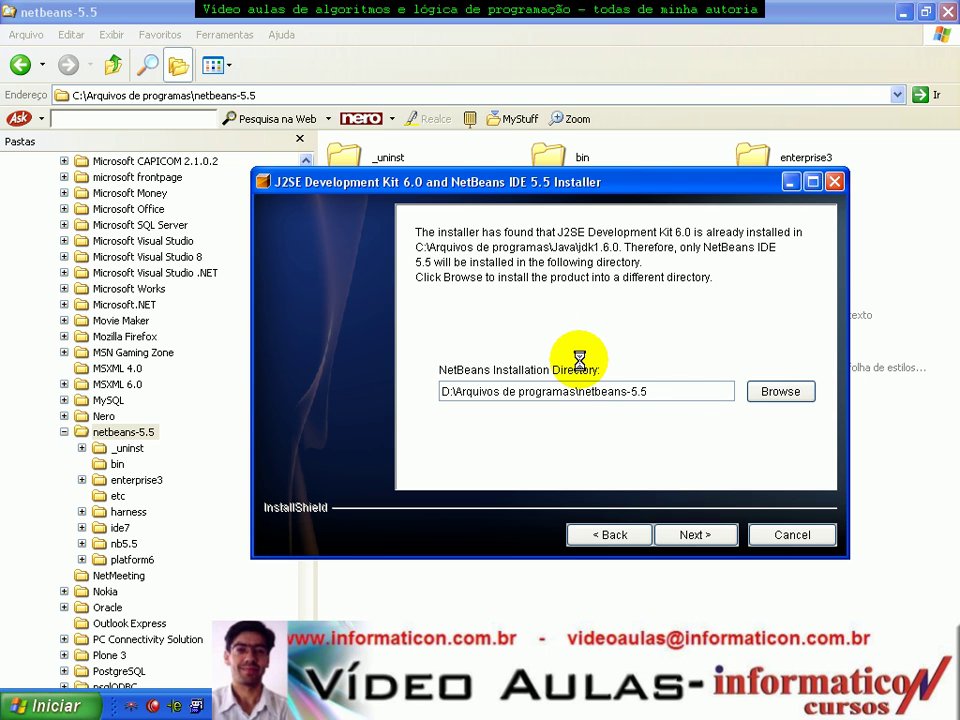
type(":")
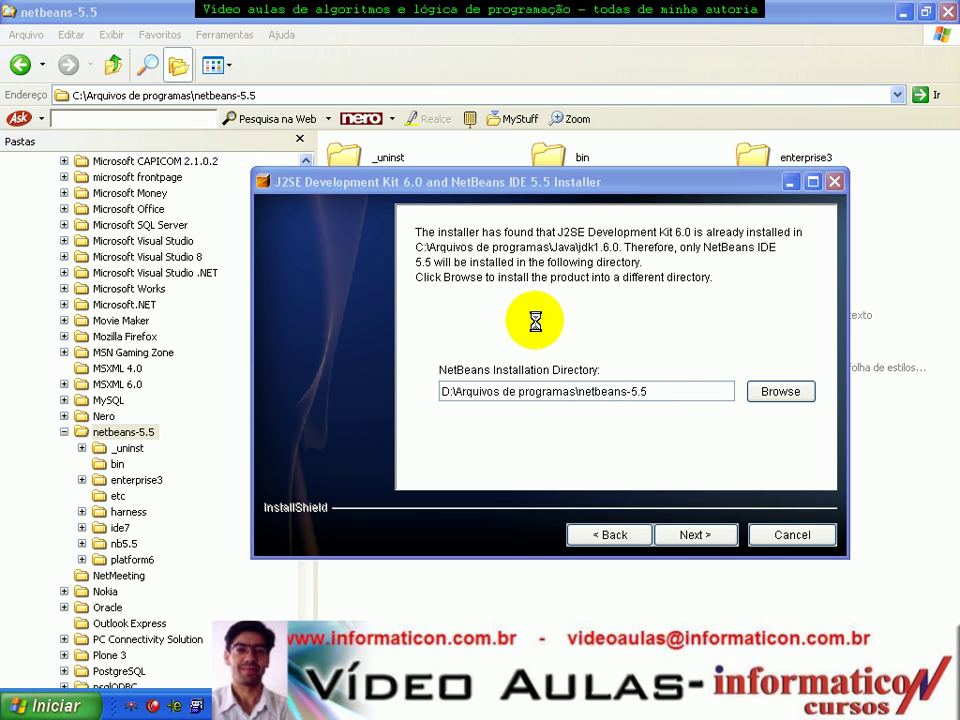
Step: End the J2SE Development Kit and NetBeans installer task from Windows Task Manager and close the remaining installer prompts
key("ctrl+alt+Delete")
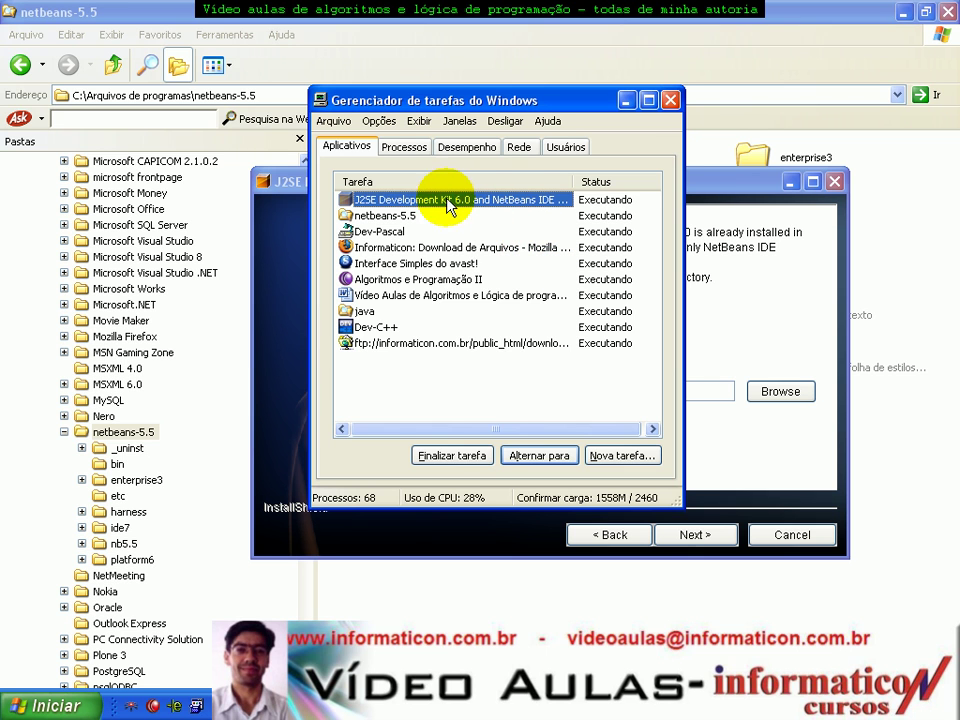
left_click(447, 458)
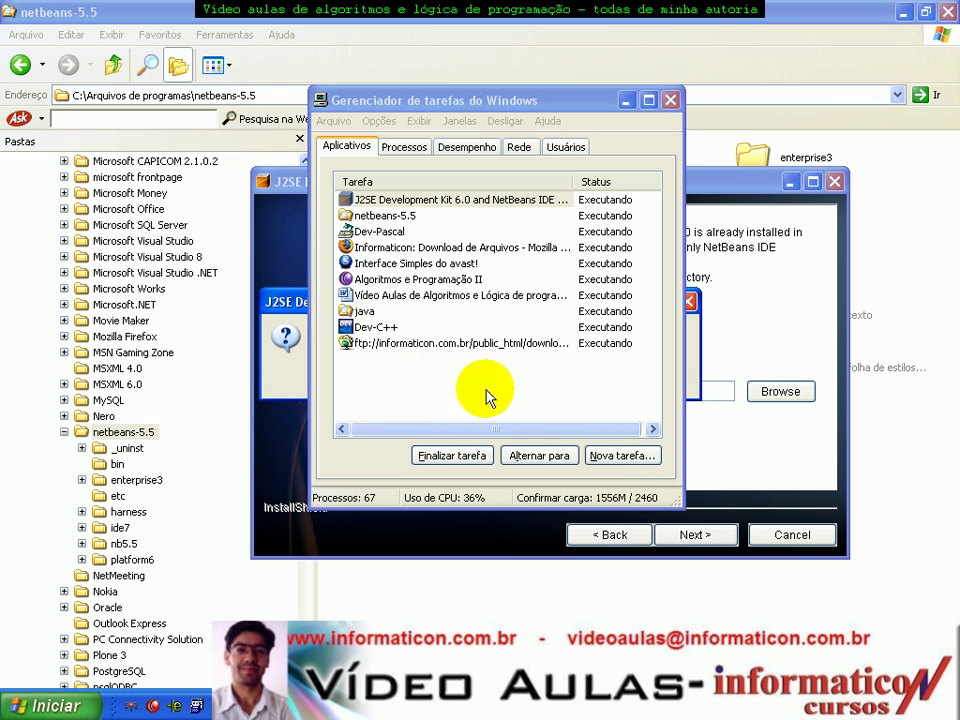
left_click(669, 102)
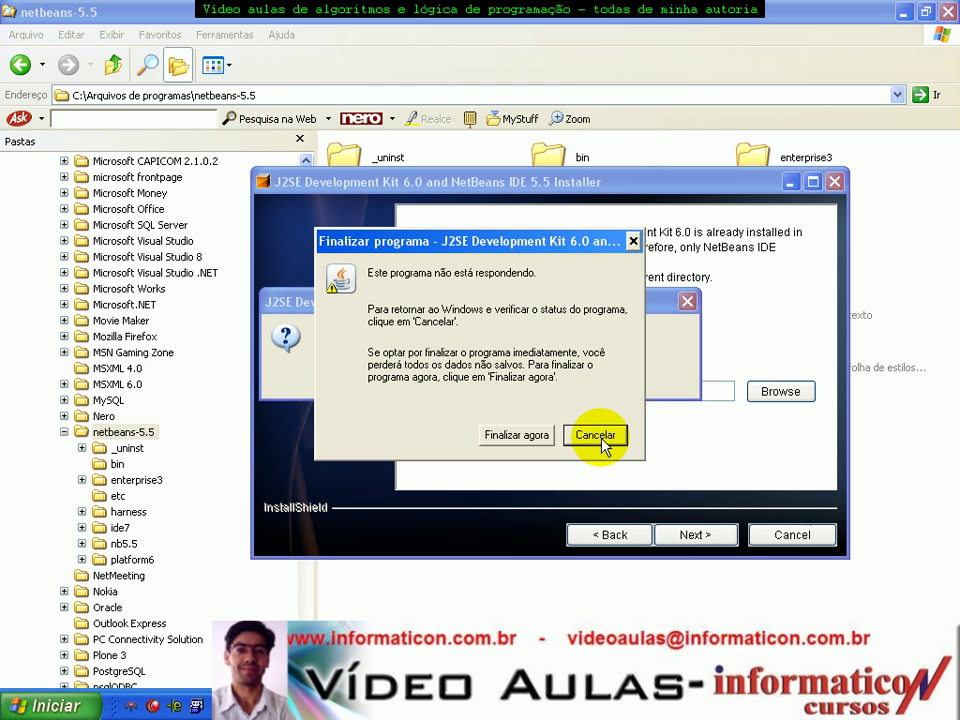
left_click(600, 440)
left_click(453, 374)
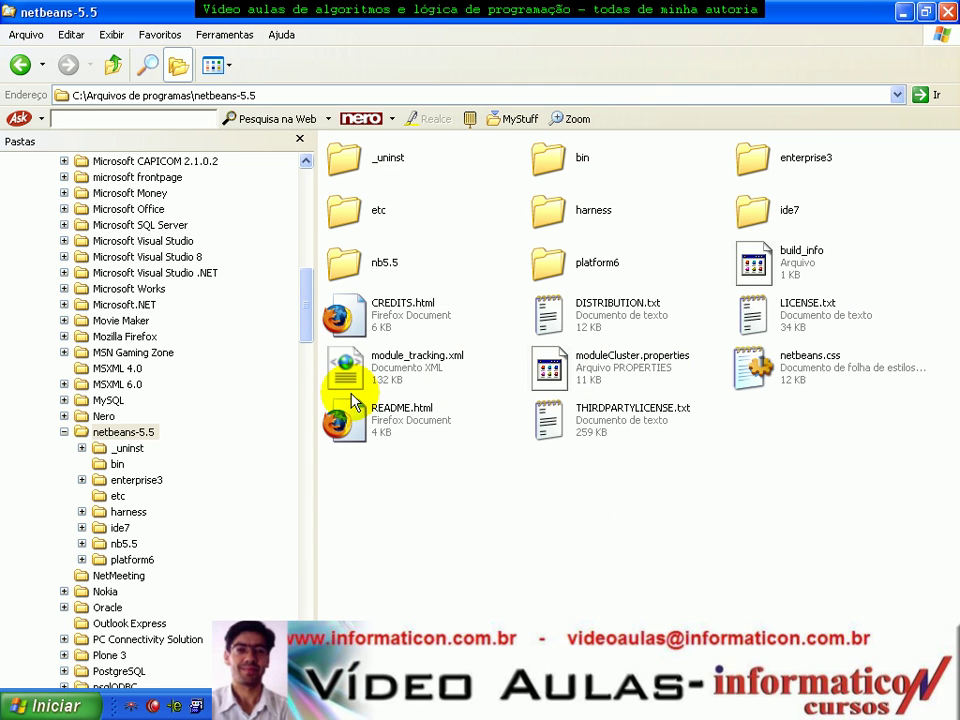
Step: Go back from the netbeans-5.5 folder to C:\Arquivos de programas
left_click(18, 65)
left_click(16, 66)
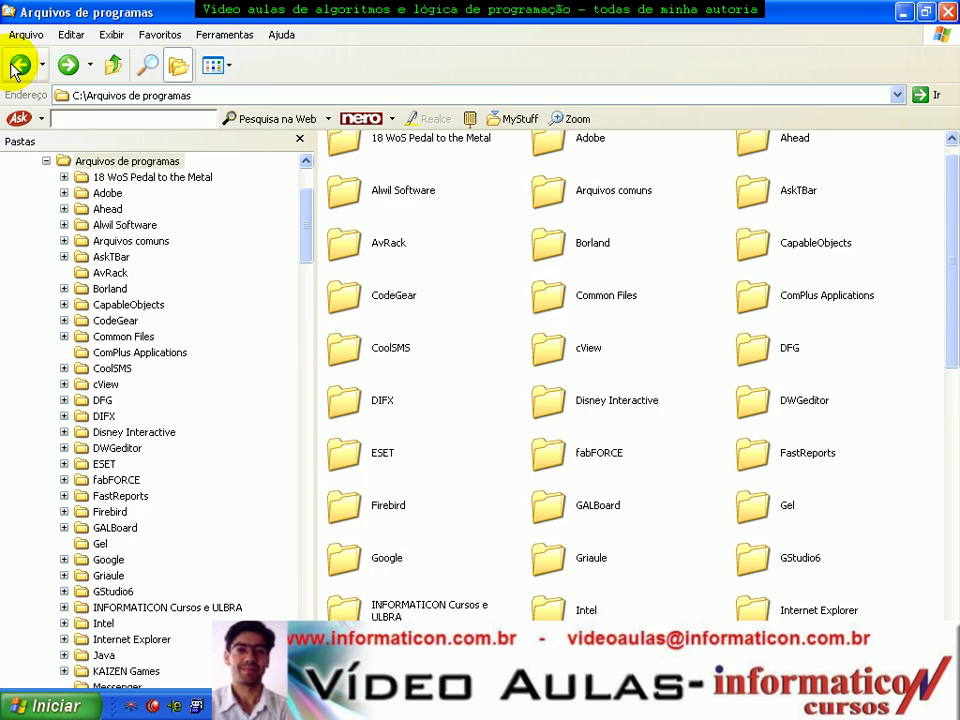
Step: Go to the java folder inside D:\baixados\algoritmos e logica de programação, collapsing the C: drive tree along the way
left_click(16, 66)
left_click(16, 66)
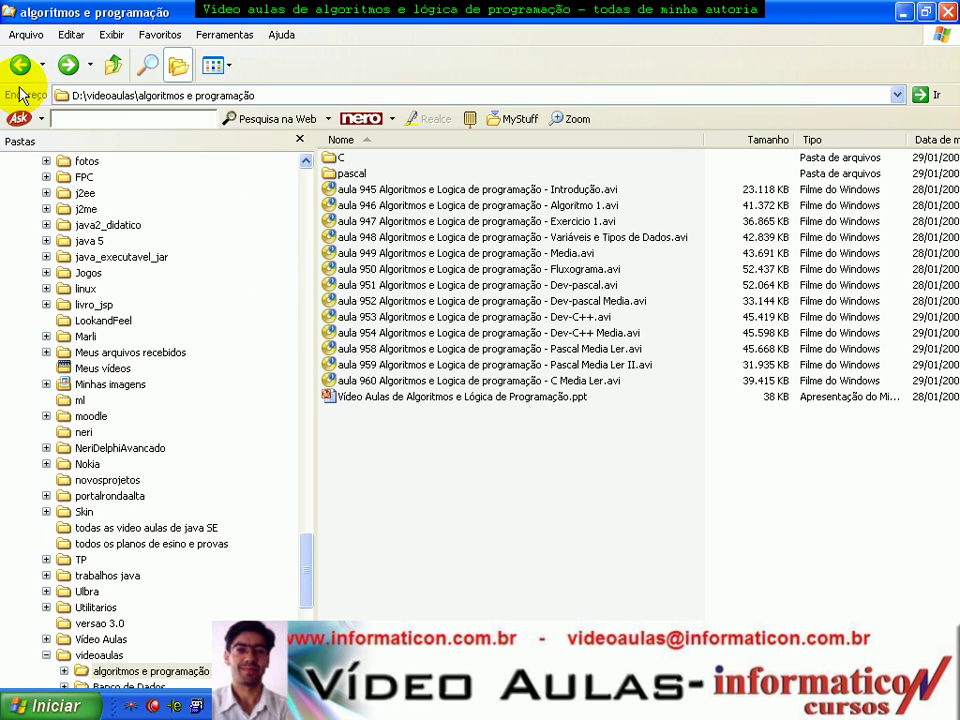
left_click(19, 66)
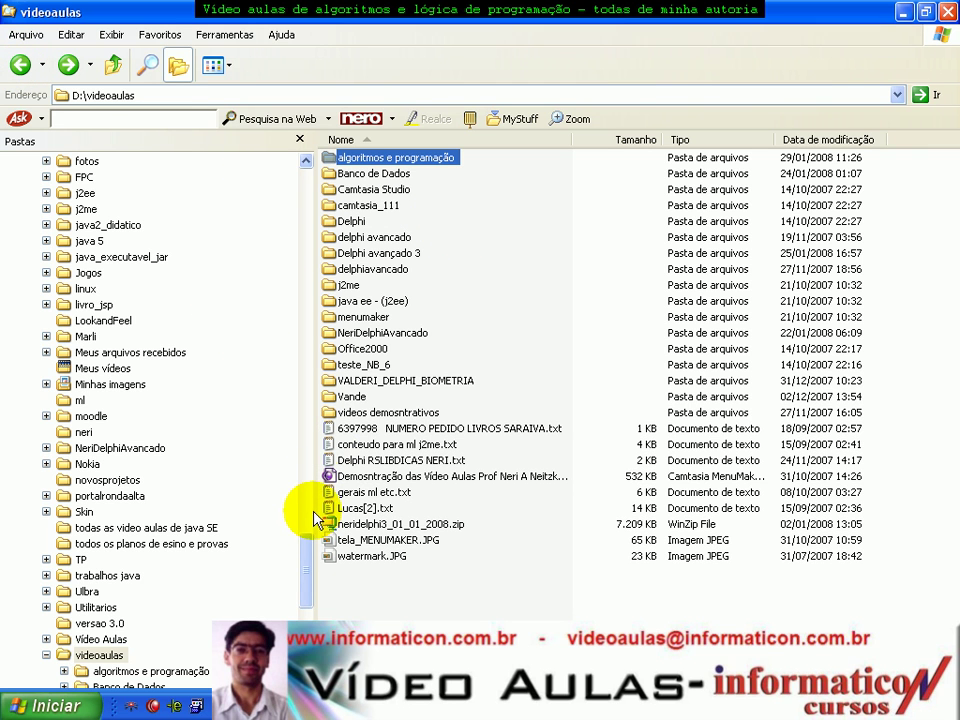
left_click_drag(310, 578, 306, 214)
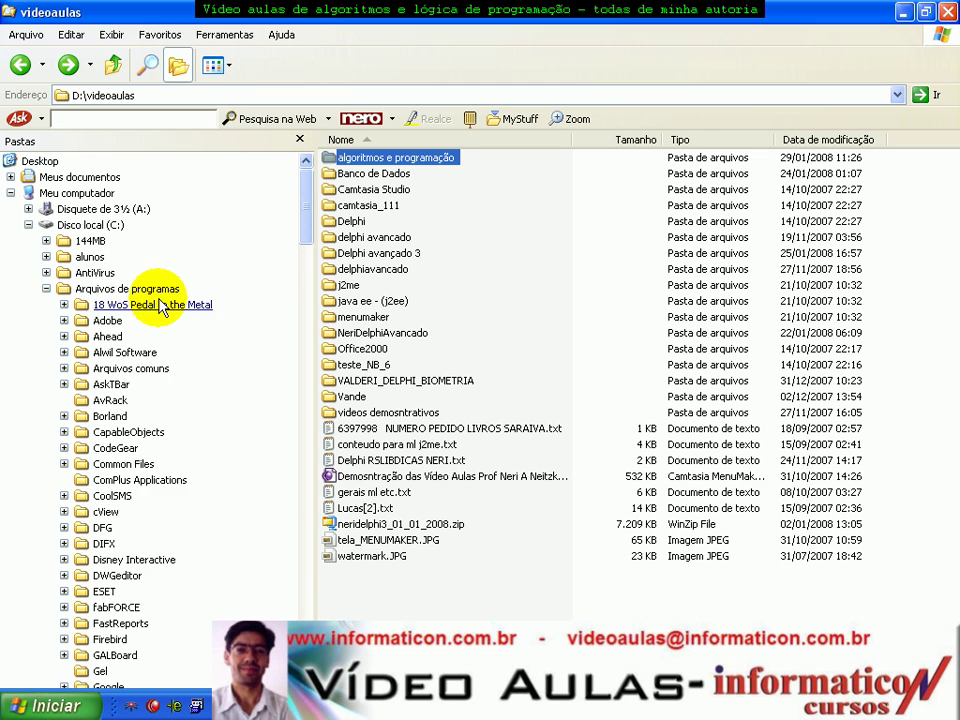
left_click(45, 289)
left_click(28, 225)
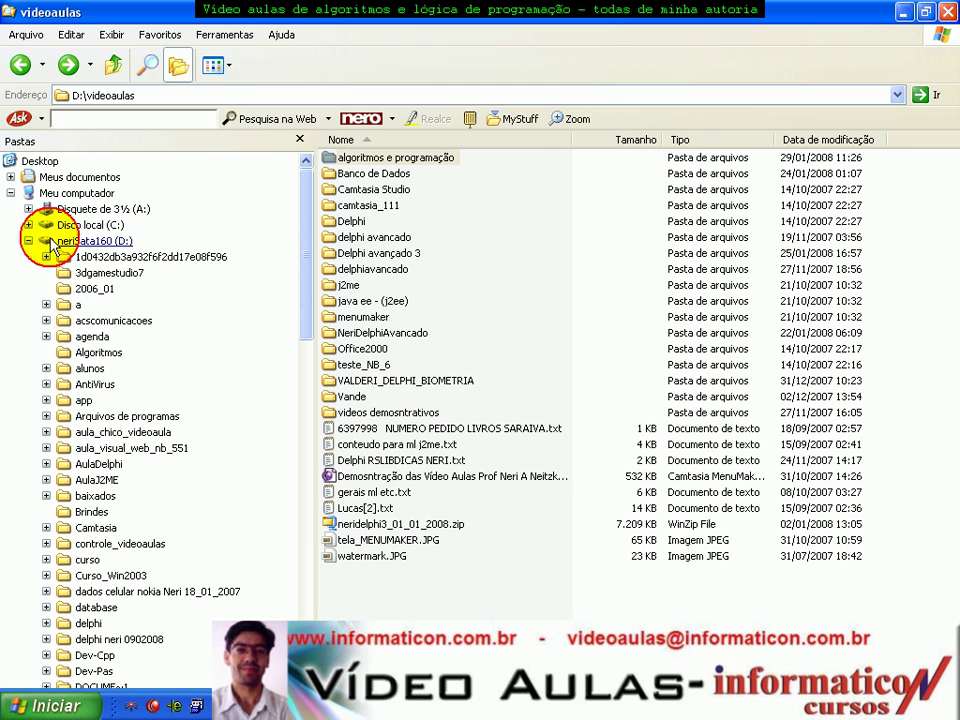
left_click(98, 496)
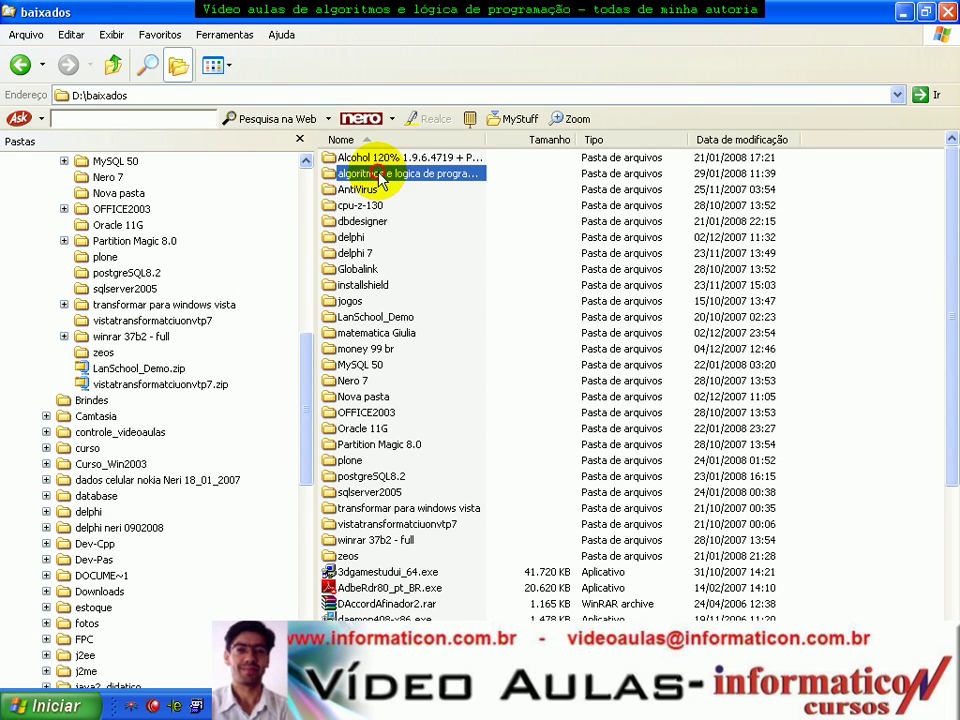
double_click(381, 176)
double_click(348, 219)
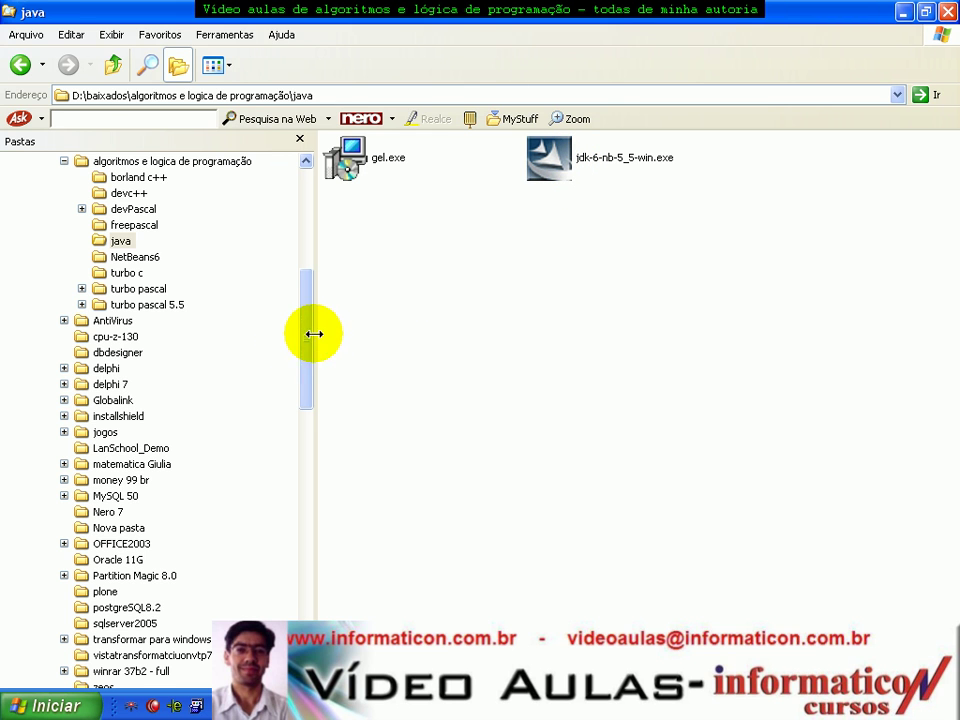
Step: Check the D:\Arquivos de programas and C:\java folders for a Java installation
left_click_drag(305, 330, 311, 208)
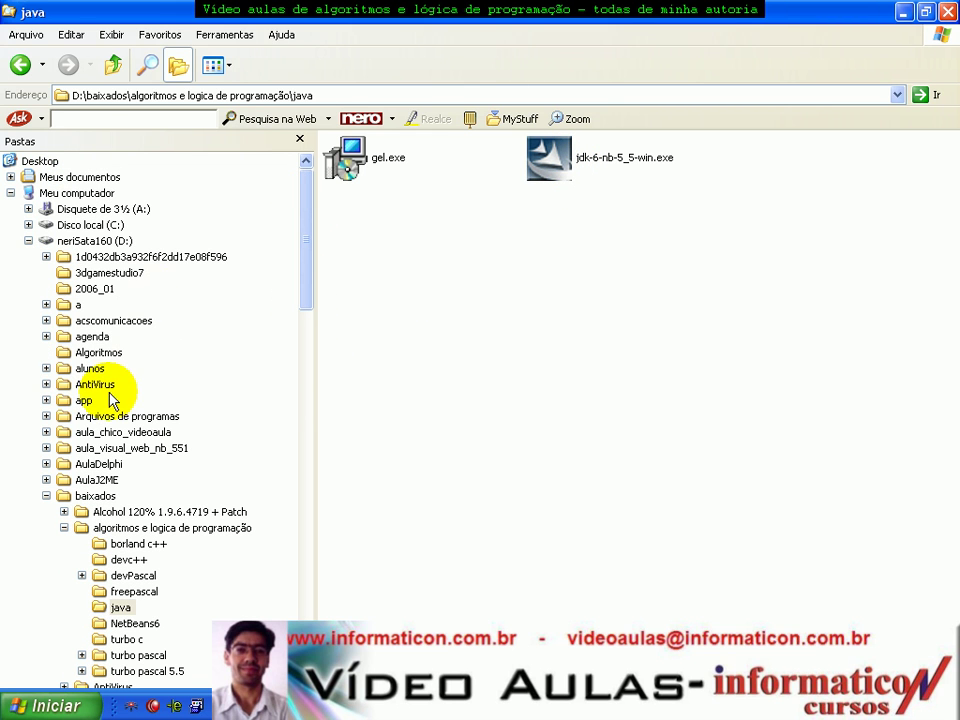
left_click(46, 416)
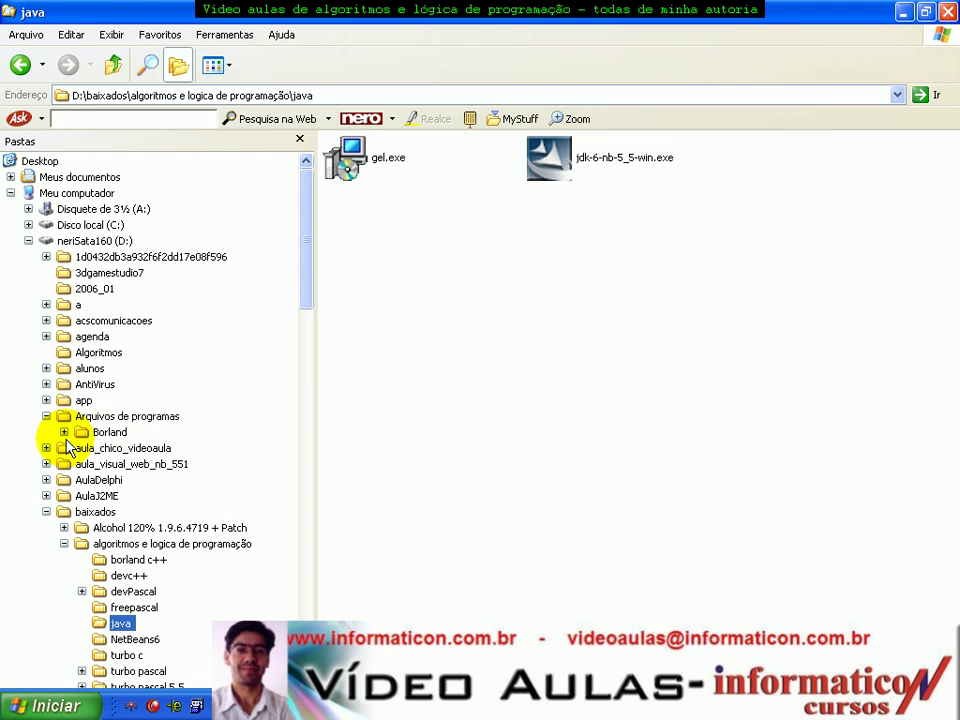
left_click(66, 416)
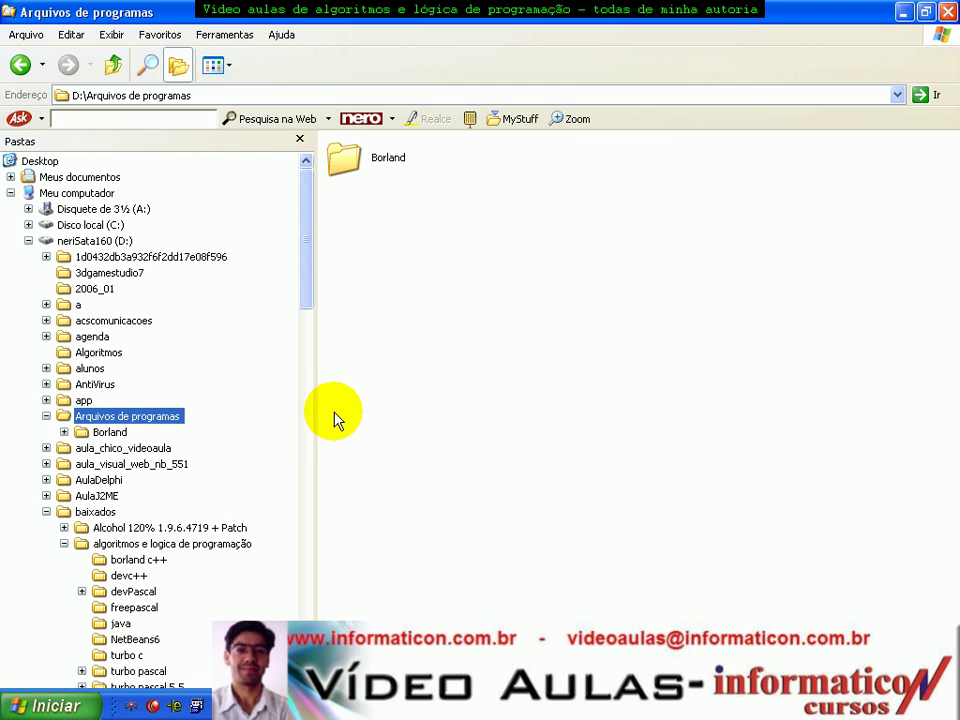
left_click(28, 224)
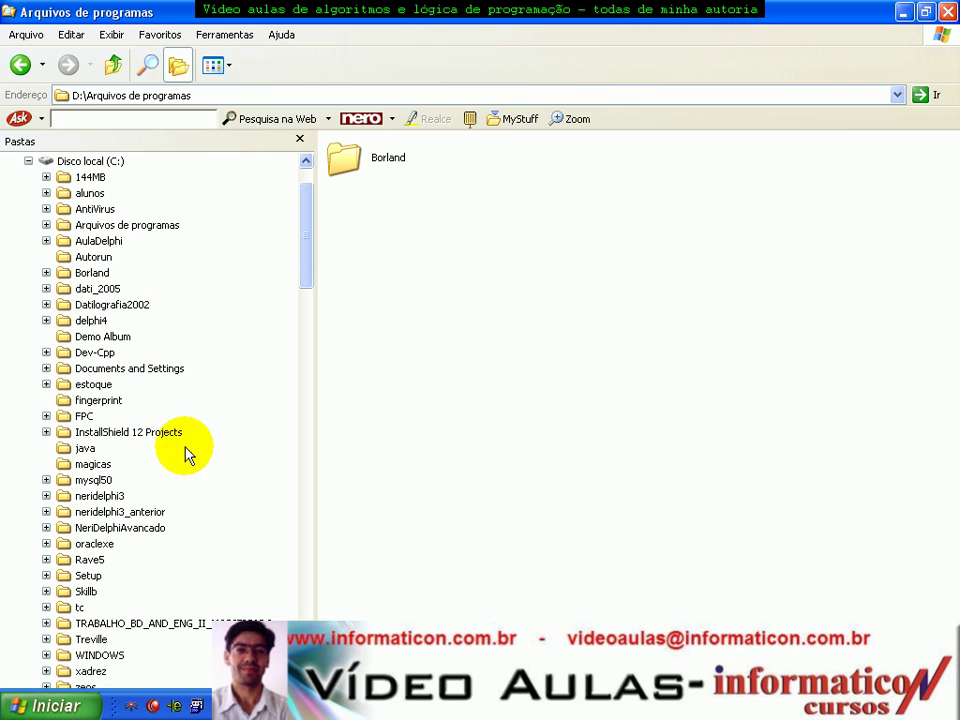
left_click(95, 448)
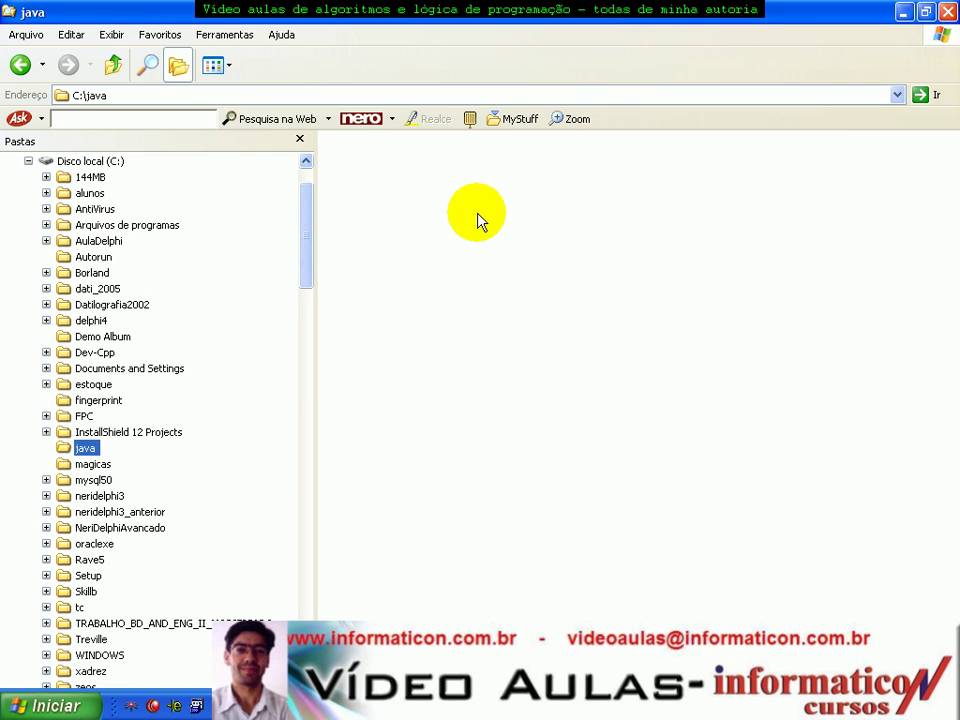
Step: Examine the contents of the jdk1.6.0 folder and its bin subfolder under C:\Arquivos de programas\Java
left_click(128, 226)
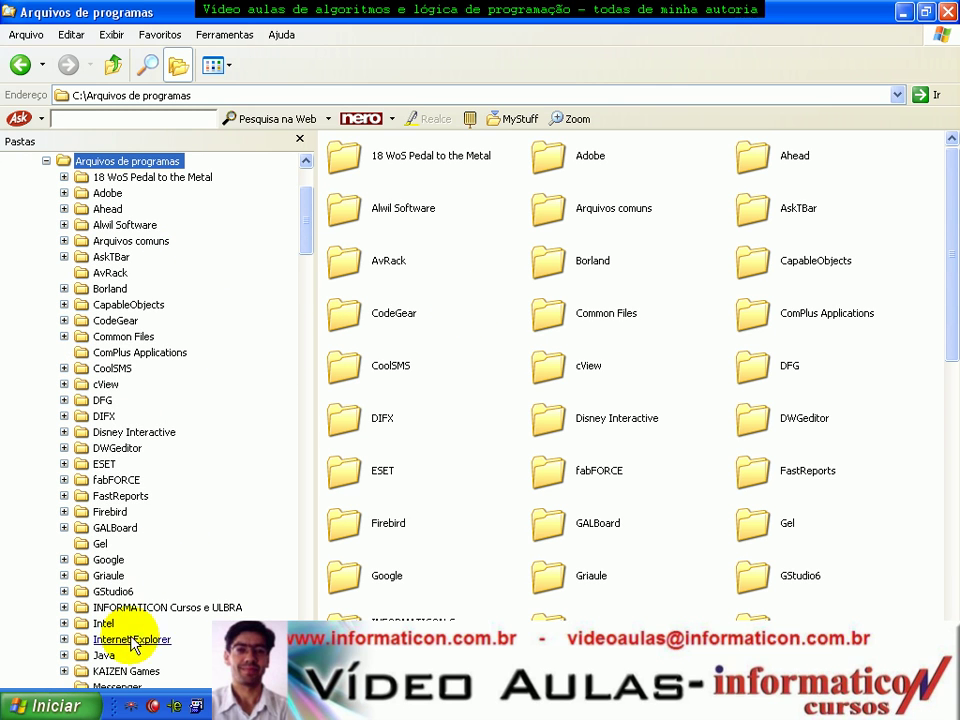
left_click(103, 655)
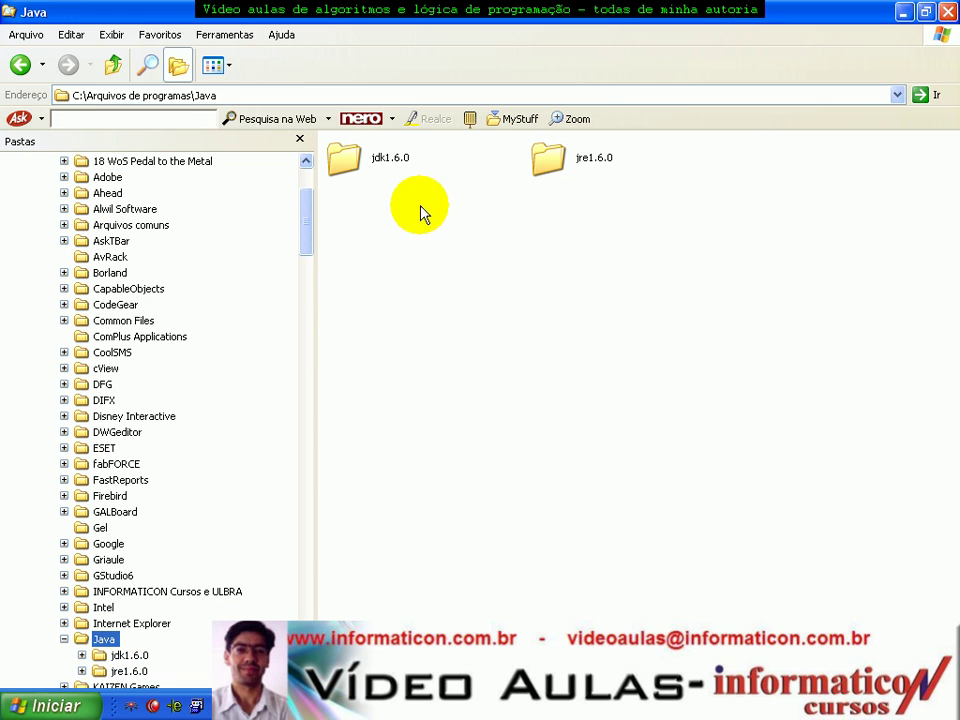
double_click(377, 156)
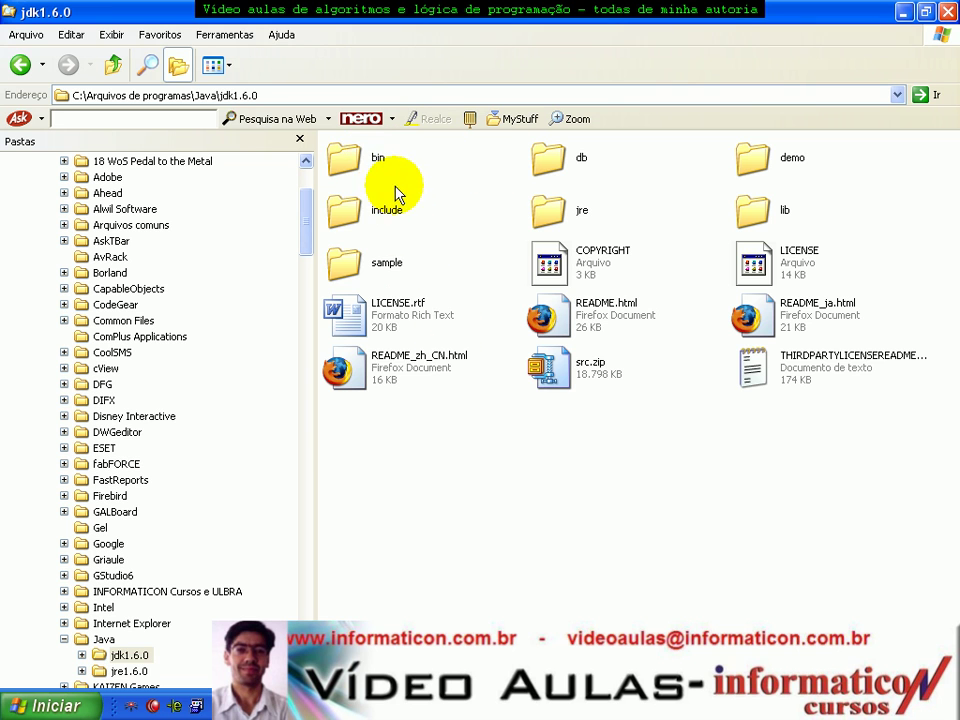
double_click(344, 157)
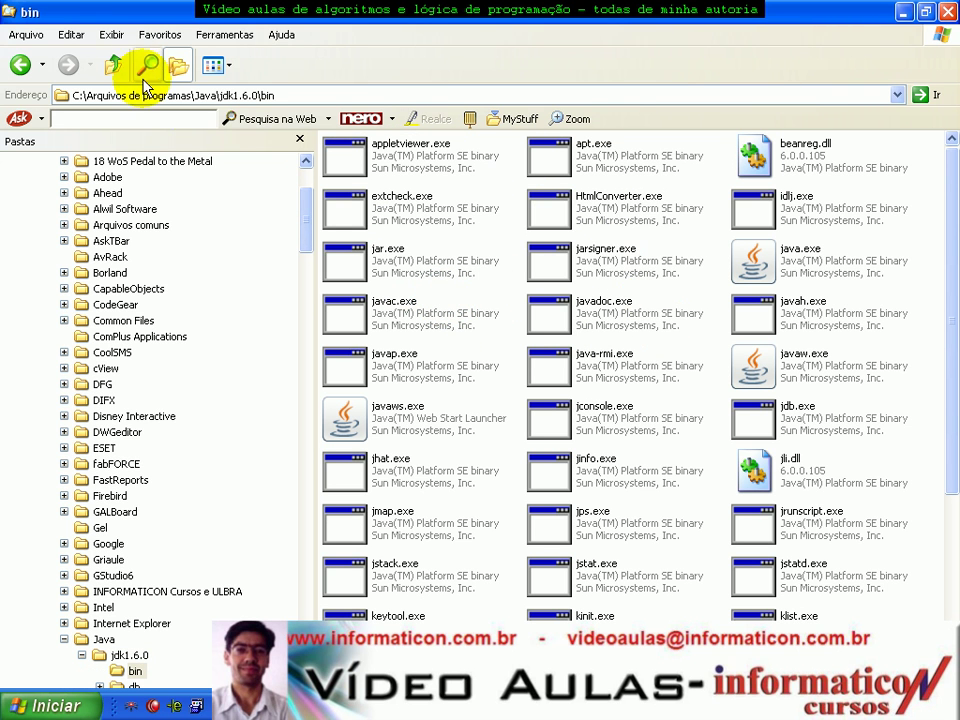
Step: Leave the JDK folders, collapse the C: drive tree, and return to D:\baixados\algoritmos e logica de programação\java
left_click(114, 64)
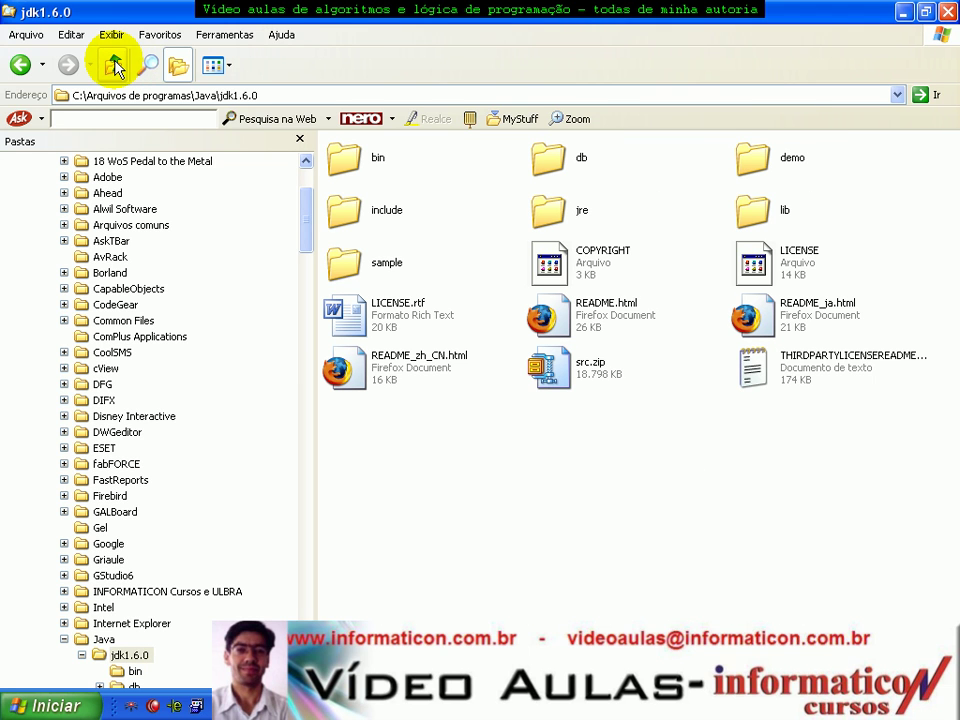
left_click(115, 62)
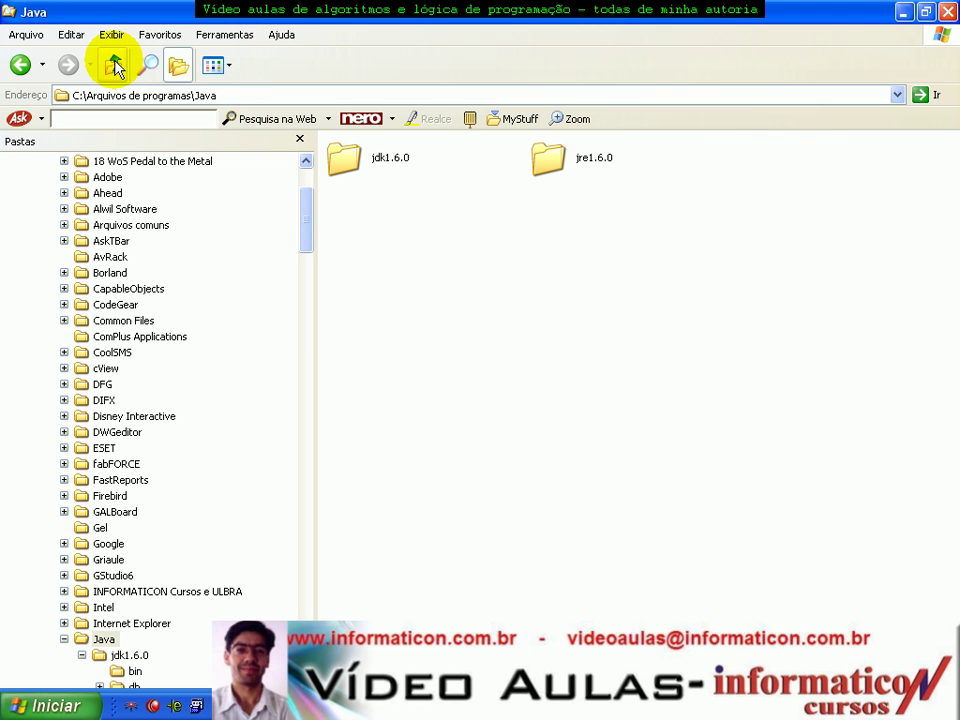
left_click(115, 62)
left_click(115, 64)
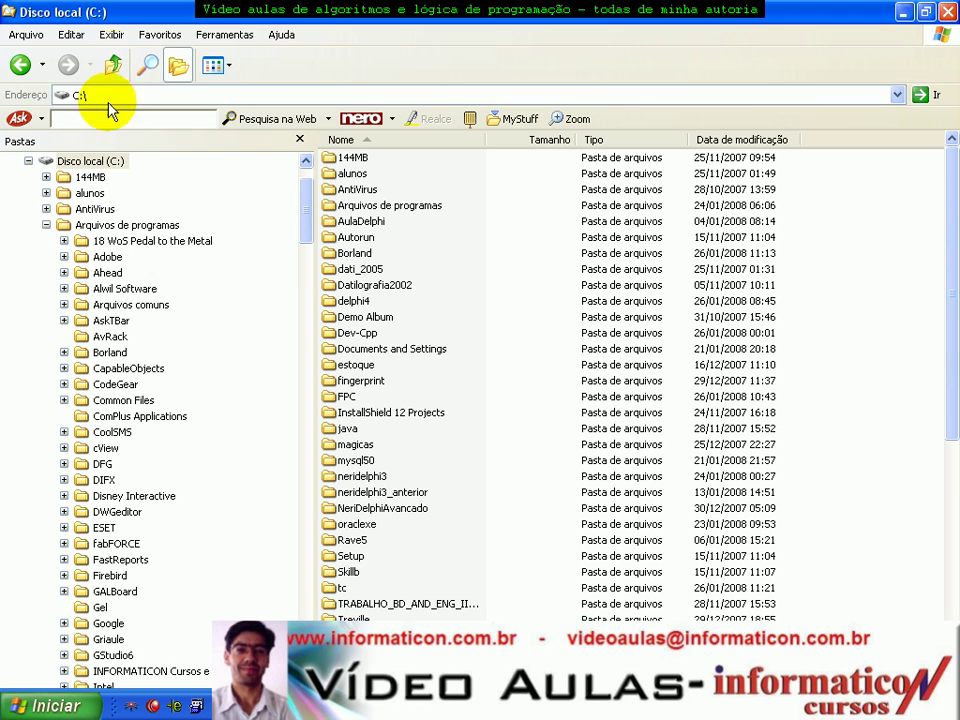
left_click(46, 225)
left_click(28, 161)
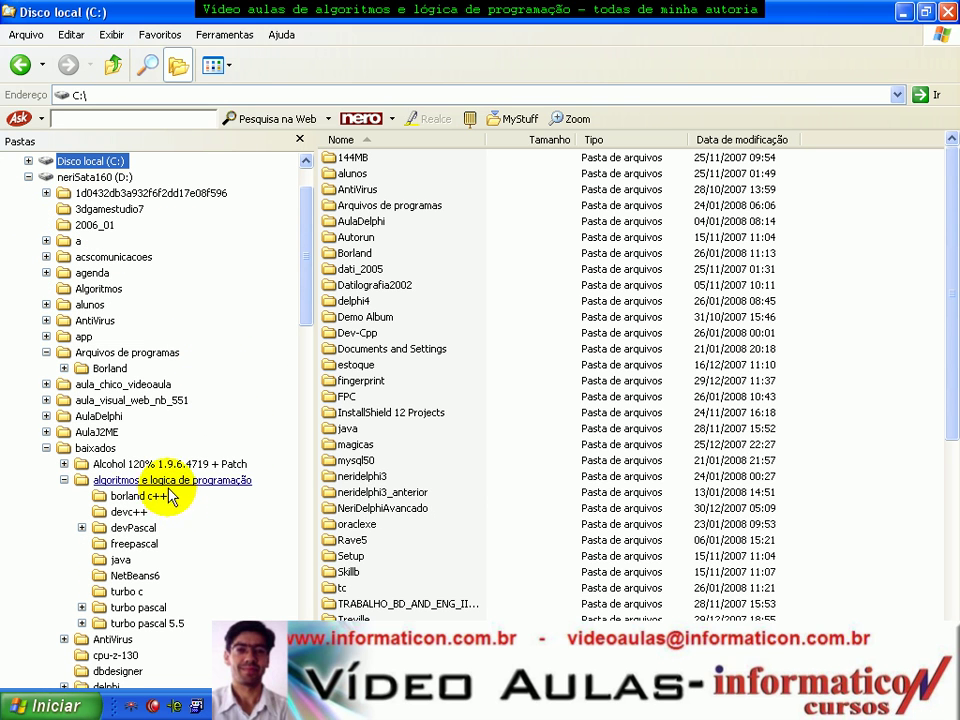
left_click(120, 560)
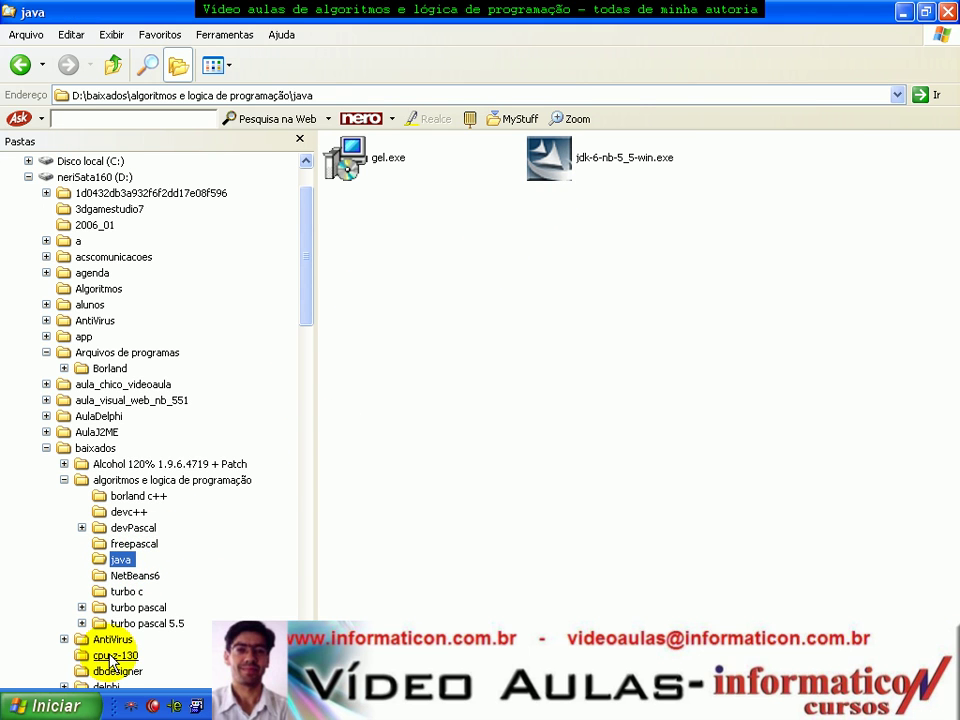
Step: Look up the NetBeans IDE entry under NetBeans 5.5 among the installed programs without launching it
left_click(50, 705)
mouse_move(182, 468)
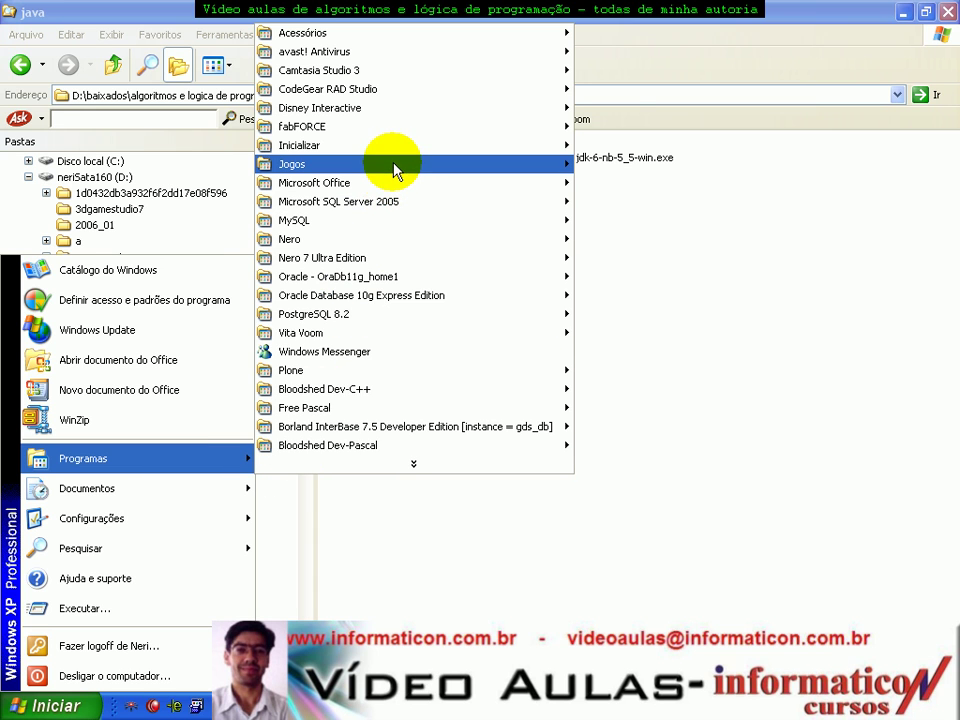
left_click(356, 470)
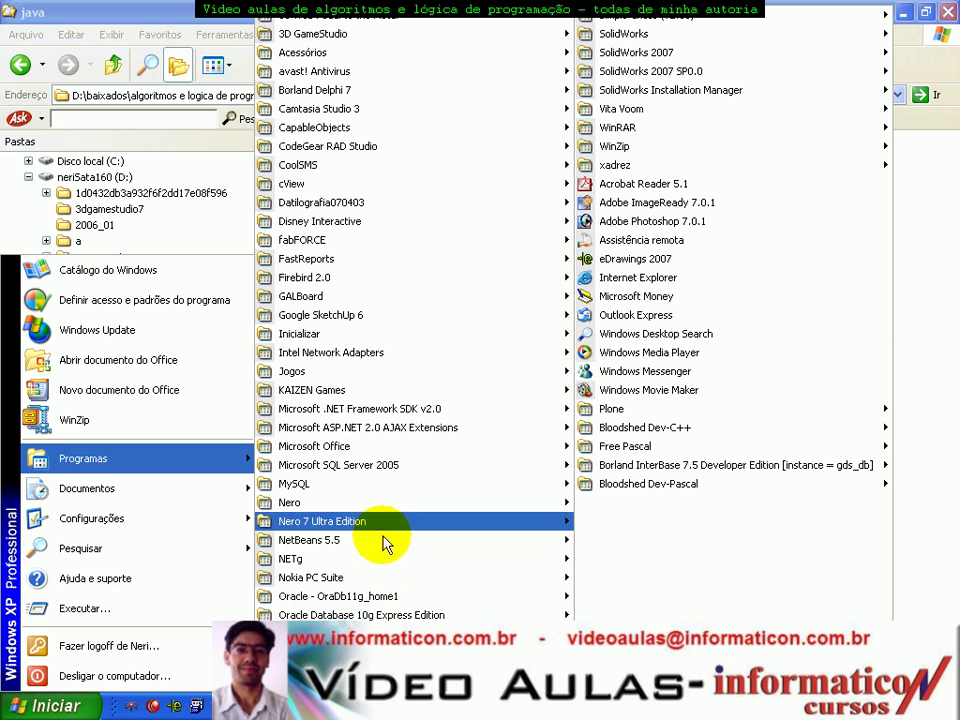
mouse_move(387, 530)
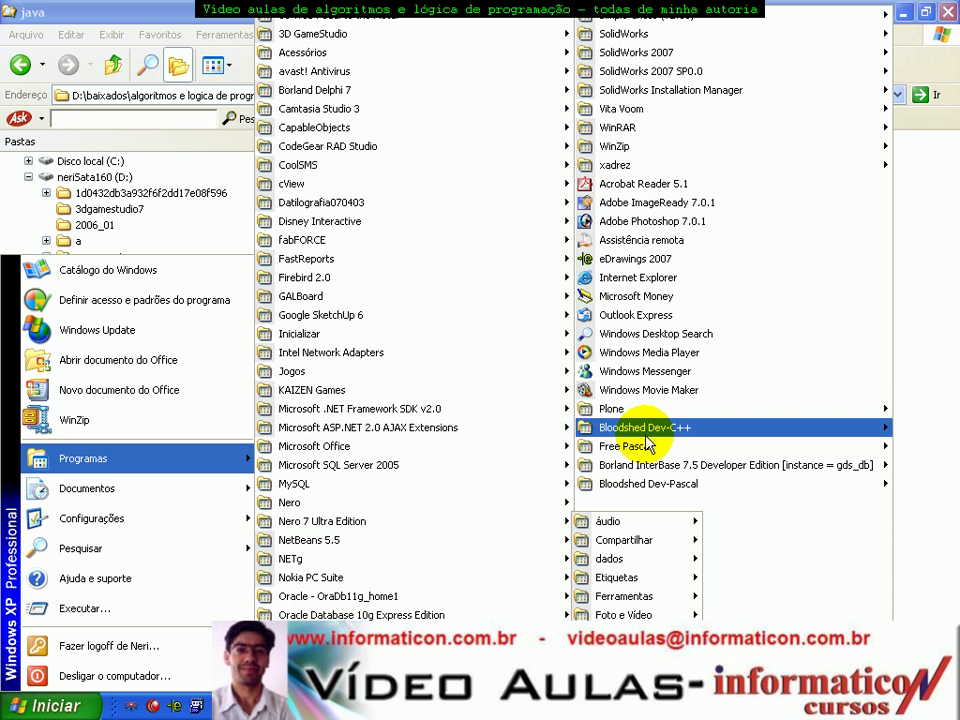
mouse_move(418, 550)
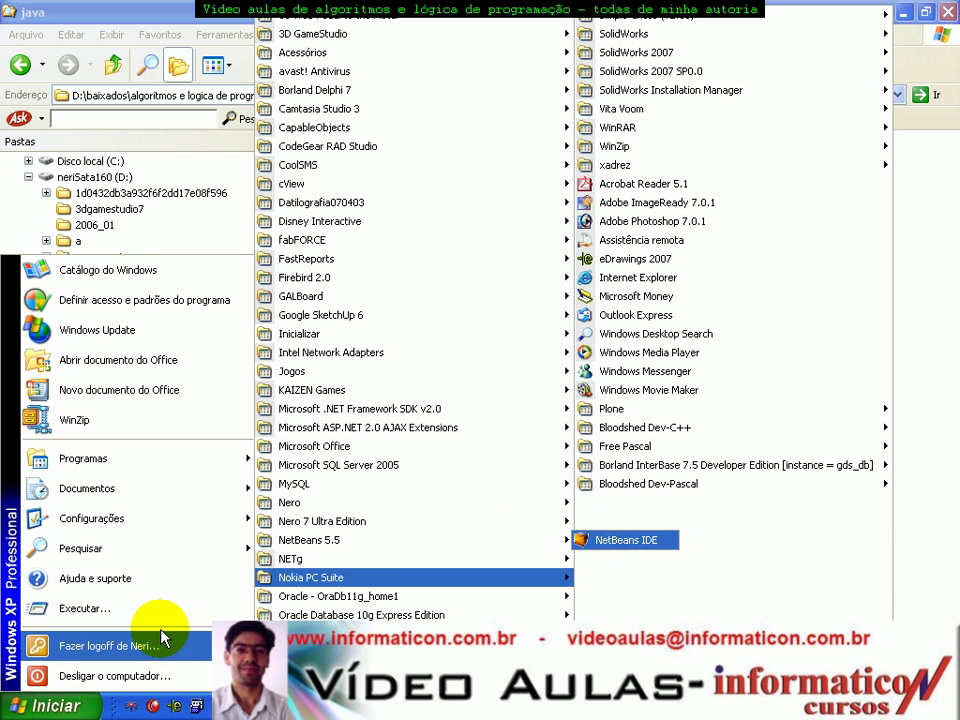
left_click(55, 706)
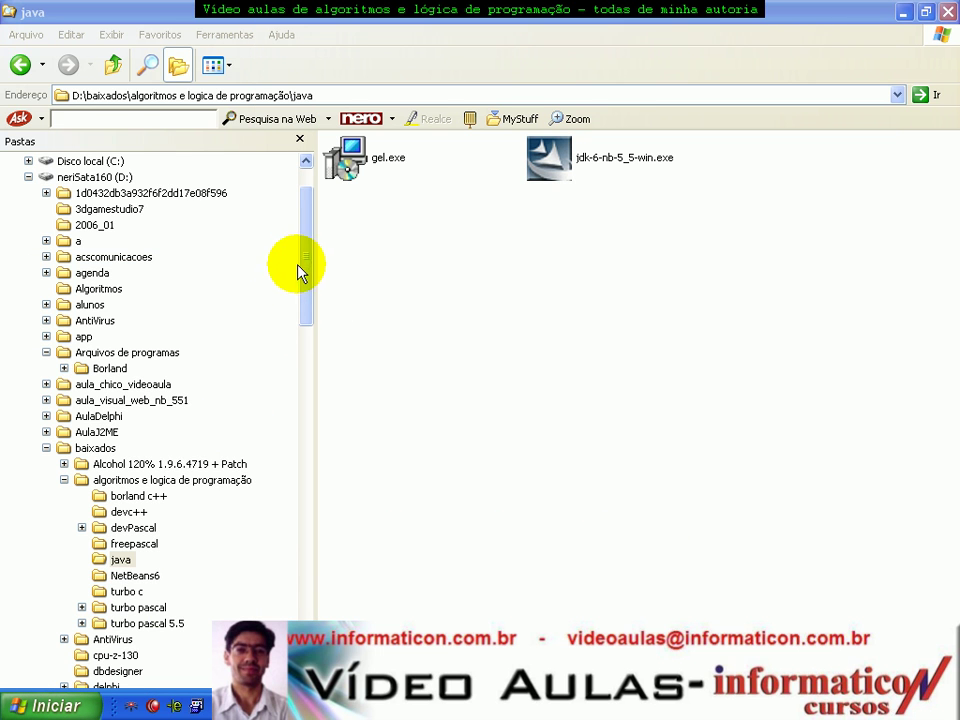
Step: Start the Gel RC39 setup from gel.exe and advance through its introductory pages to the destination directory choice
left_click_drag(304, 261, 306, 251)
left_click(433, 253)
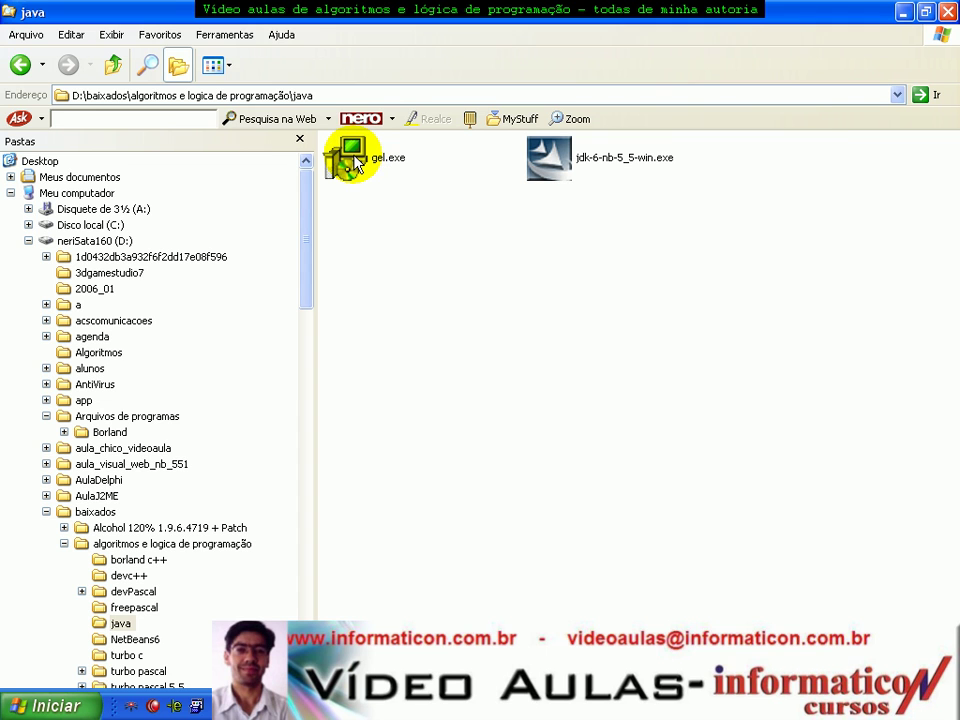
double_click(360, 160)
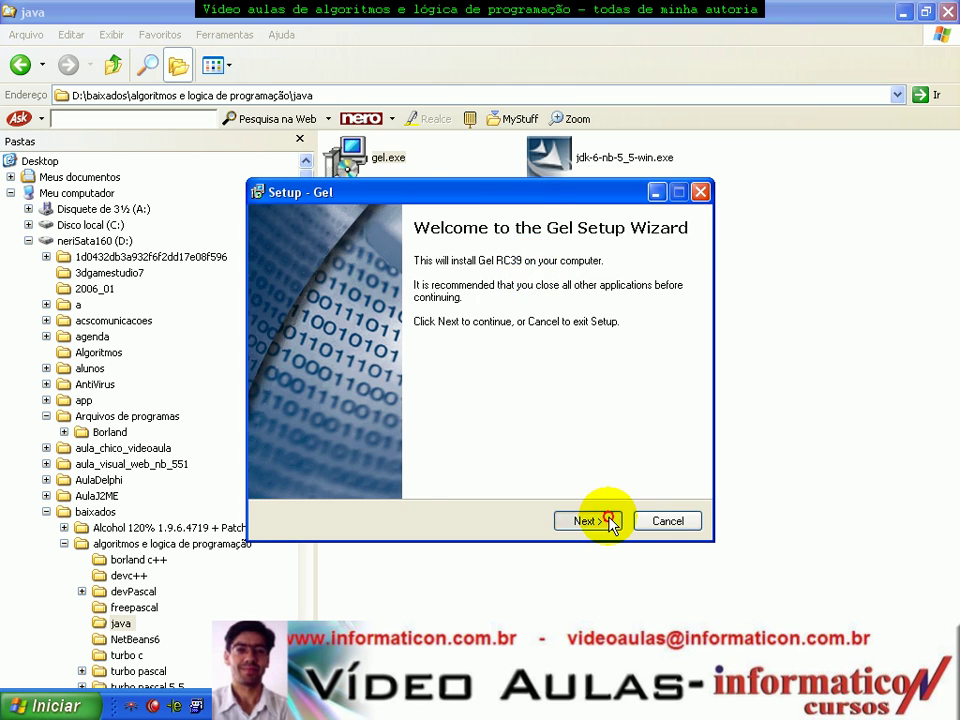
left_click(610, 522)
left_click(372, 465)
left_click(586, 521)
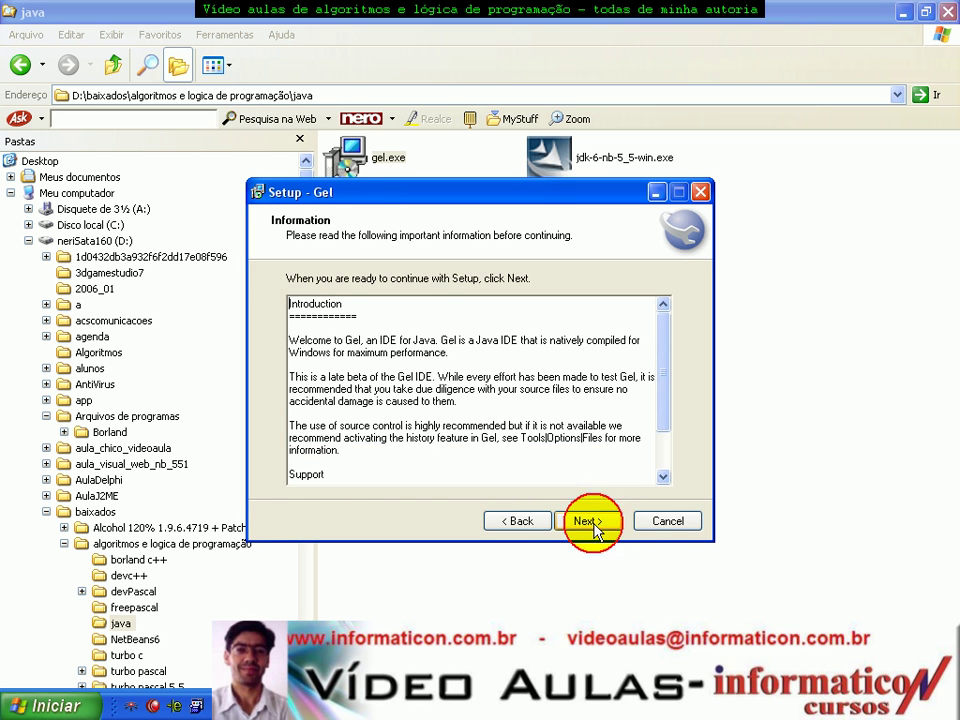
left_click(584, 521)
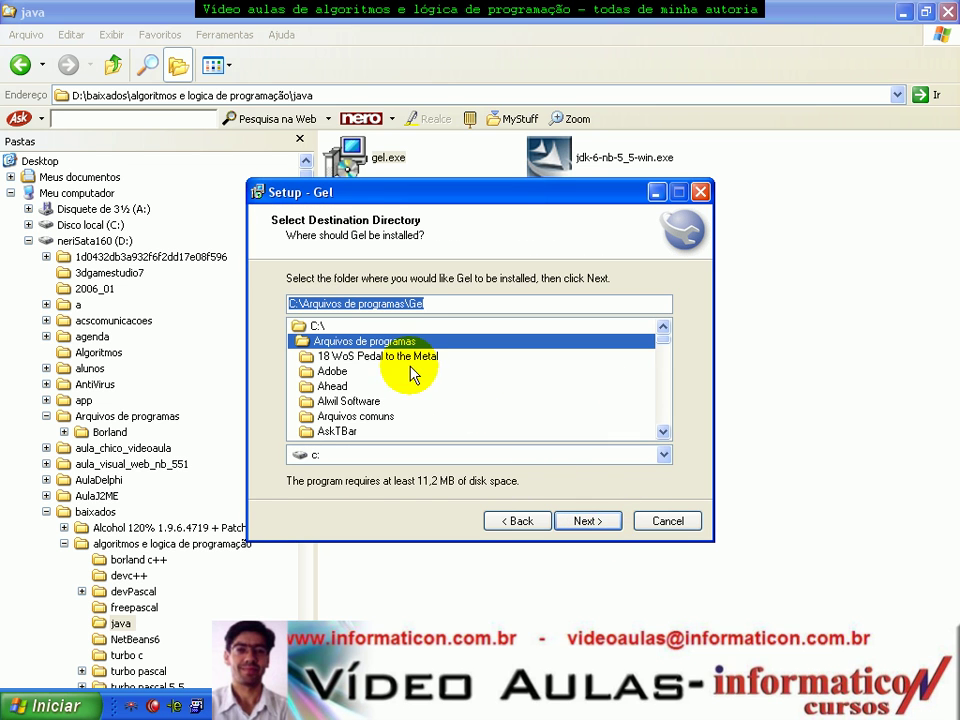
Step: Install Gel to C:\Arquivos de programas\Gel with the Gel Start menu folder, creating only a Start menu group
left_click(578, 520)
left_click(430, 420)
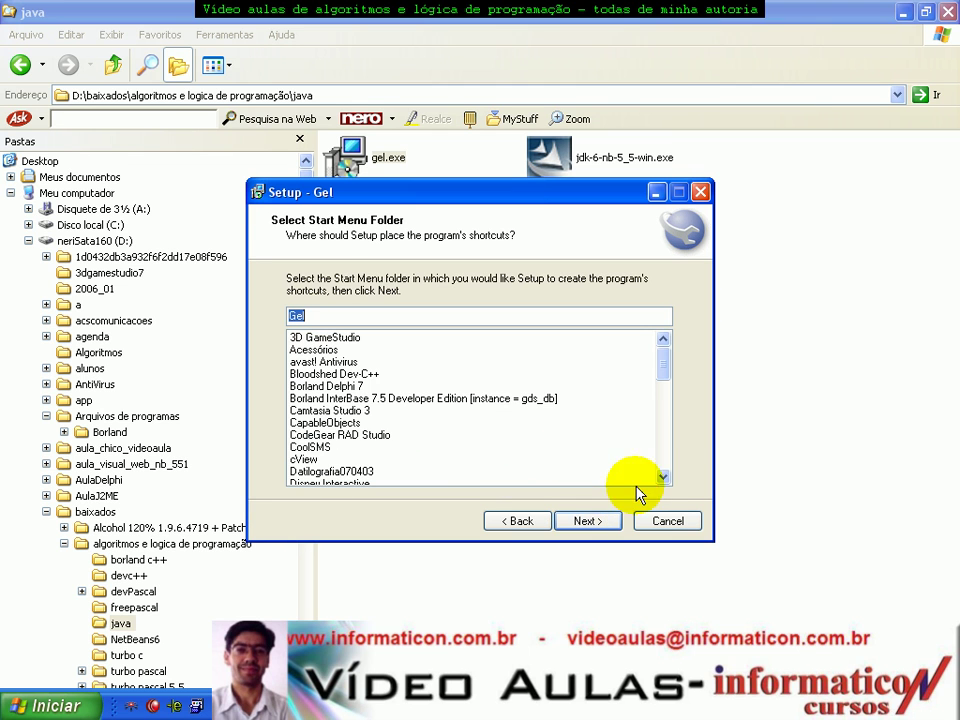
left_click(586, 521)
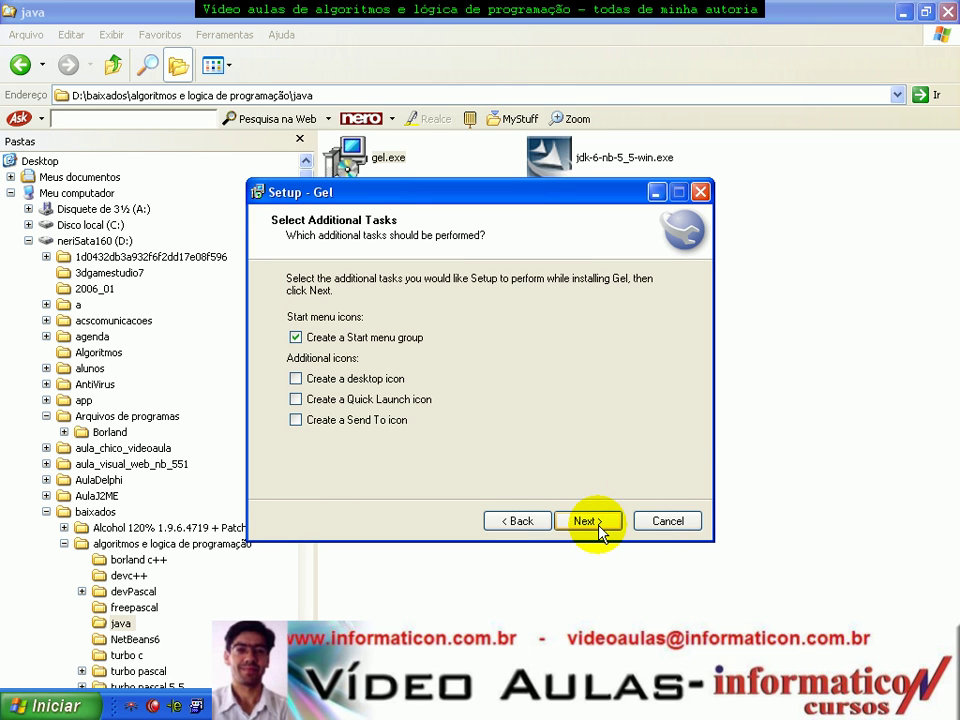
left_click(594, 521)
left_click(604, 521)
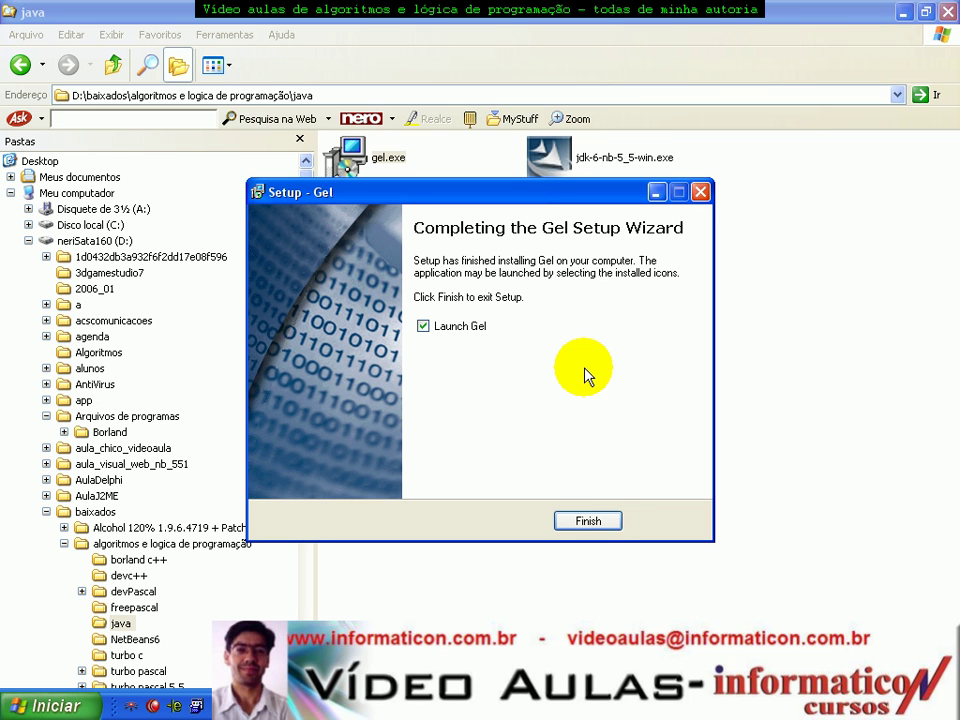
Step: Finish the setup with Launch Gel enabled and choose manual JDK configuration in Gel's welcome wizard
left_click(598, 527)
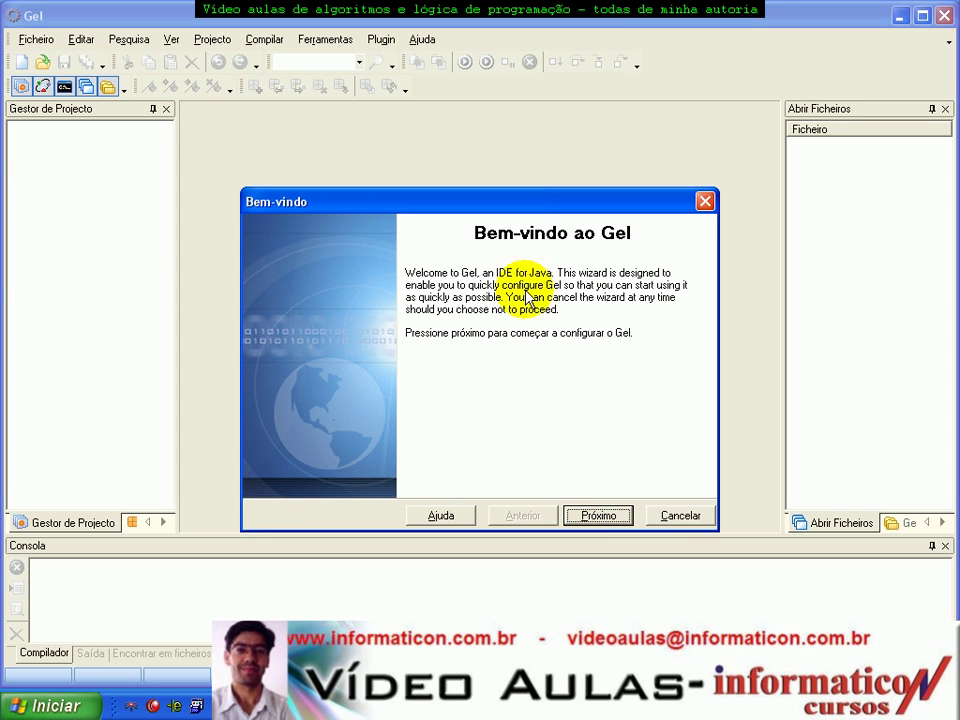
left_click(597, 515)
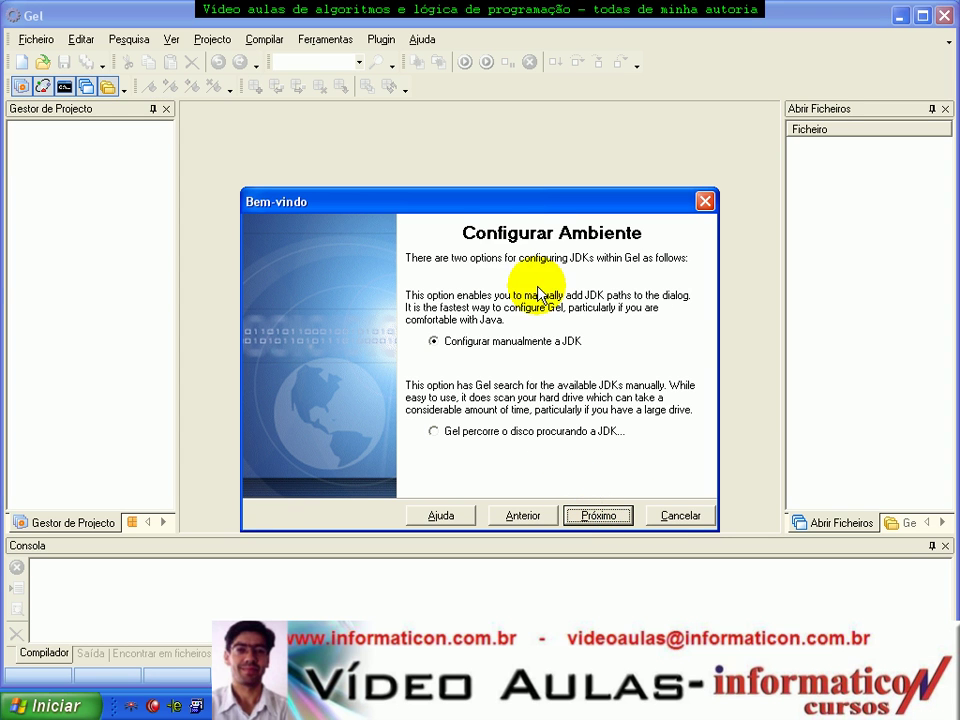
left_click(597, 515)
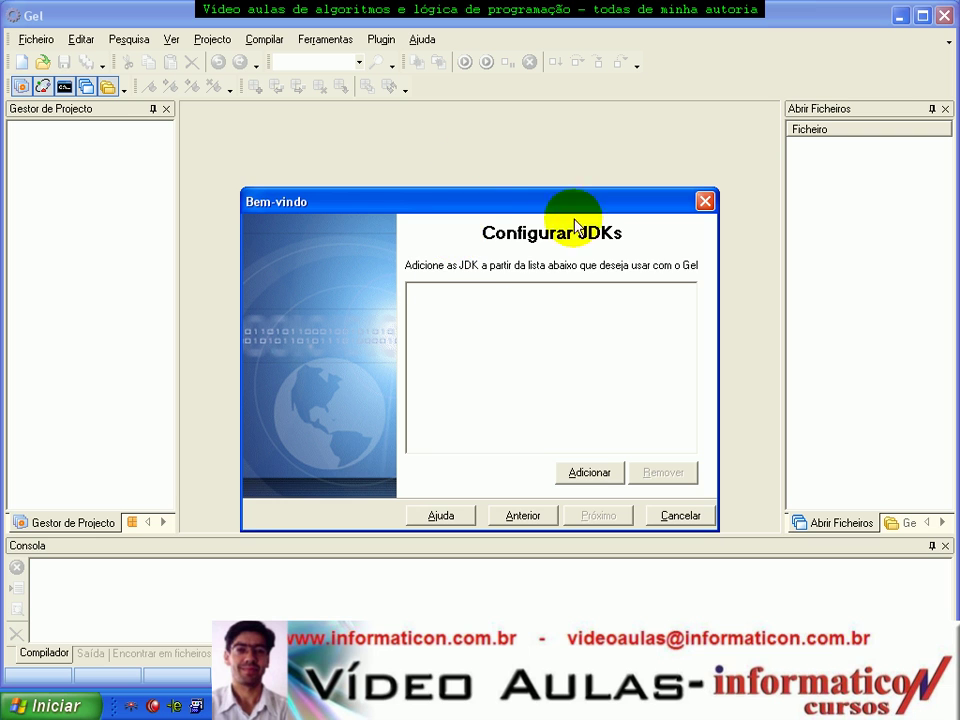
Step: Add the JDK folder C:\Arquivos de programas\Java\jdk1.6.0 to the welcome wizard's JDK list
left_click_drag(463, 201, 425, 117)
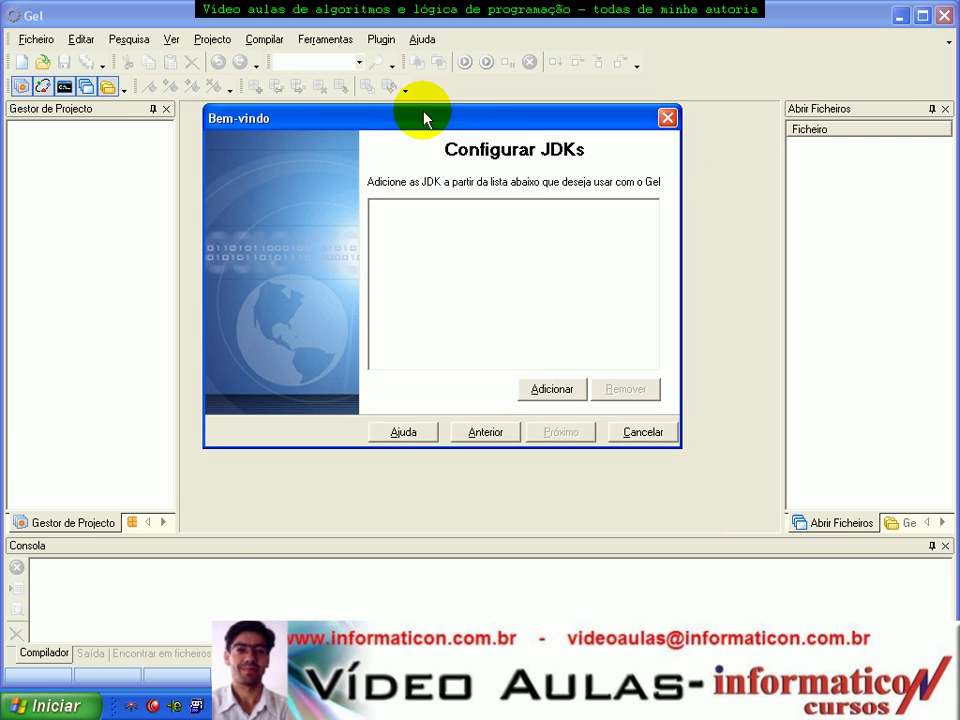
left_click(553, 390)
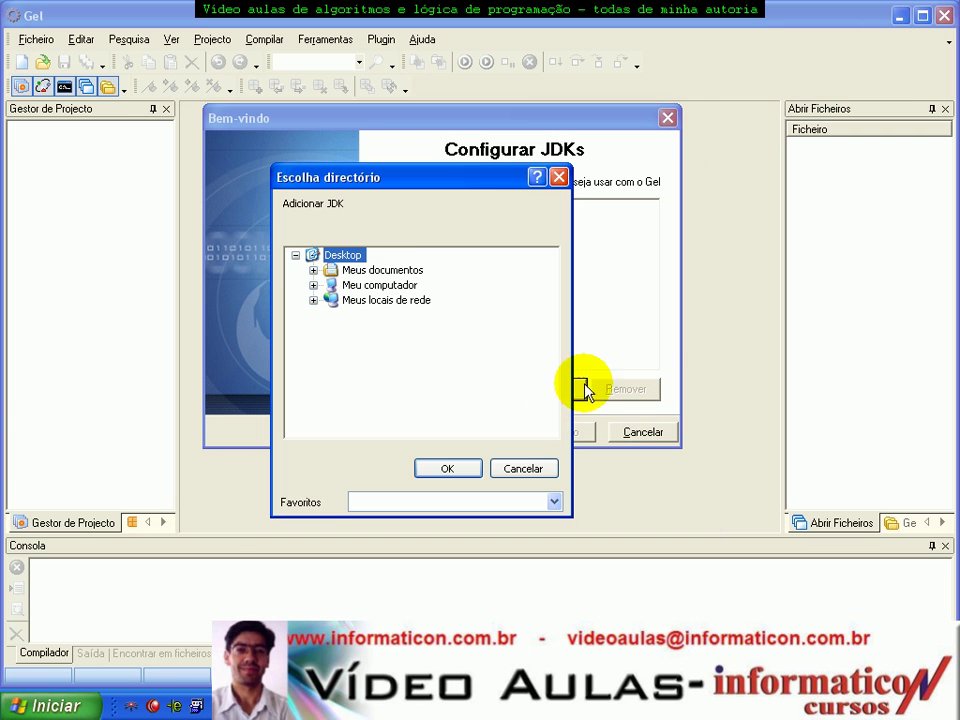
left_click(315, 286)
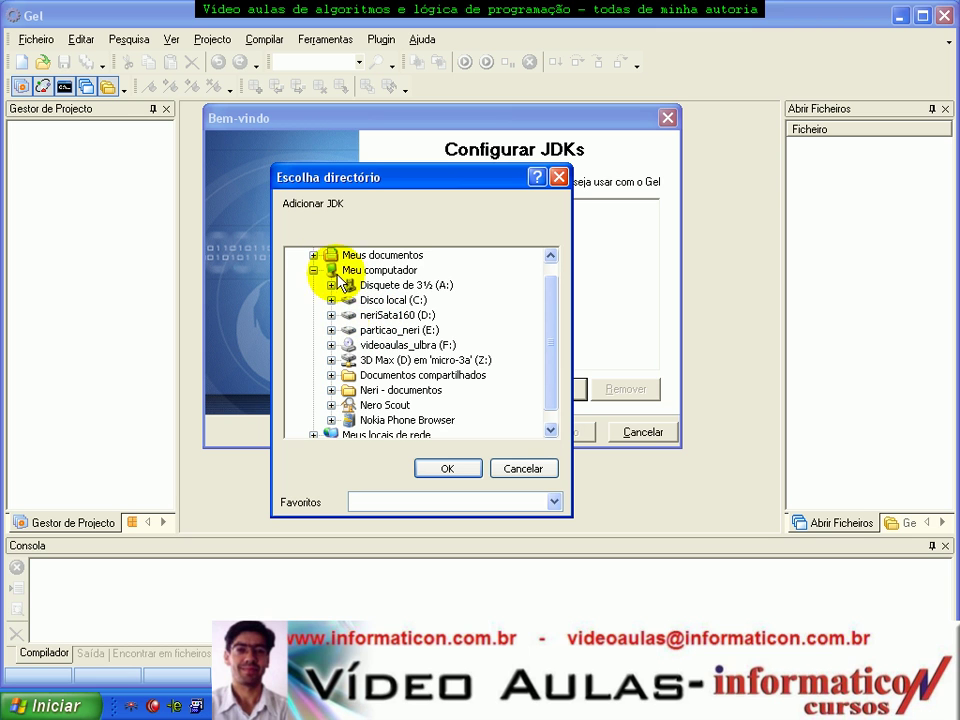
left_click(331, 300)
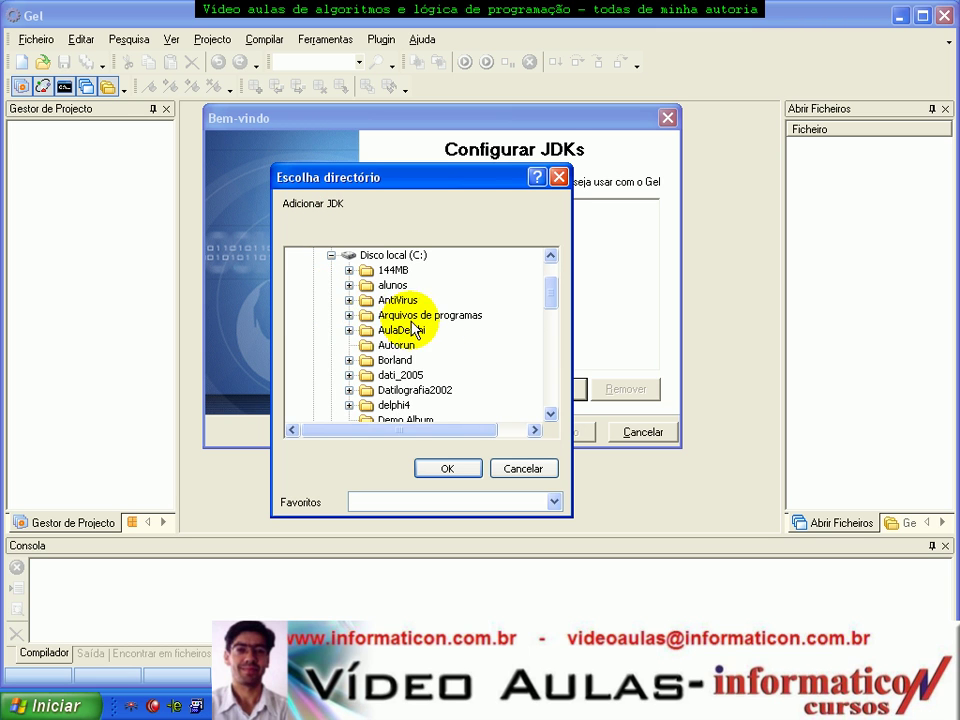
left_click(349, 315)
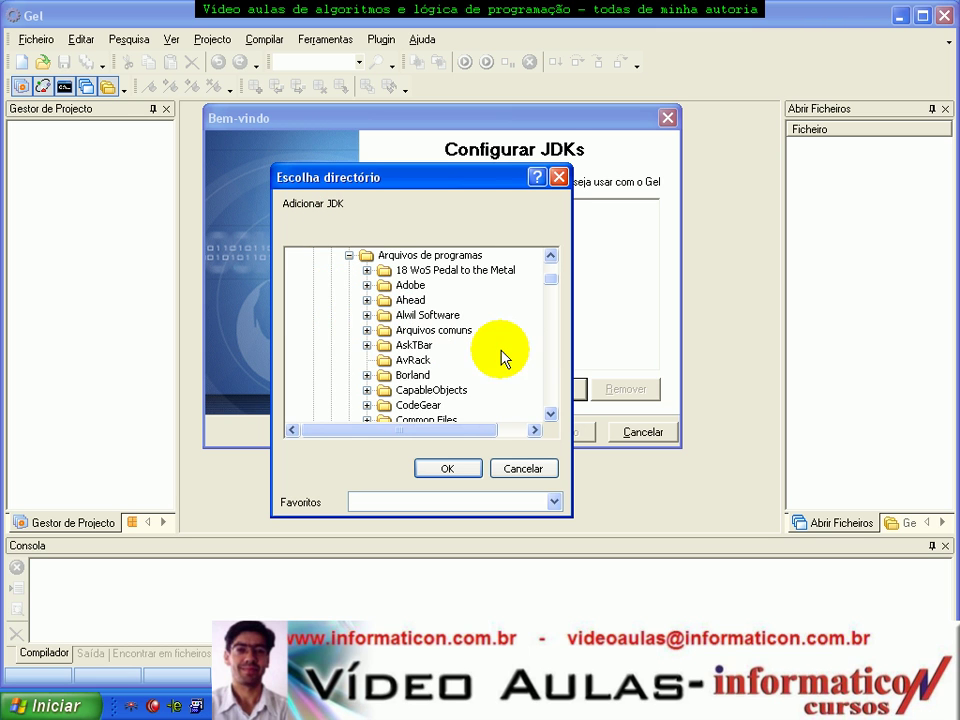
left_click(551, 401)
left_click(549, 398)
left_click(549, 398)
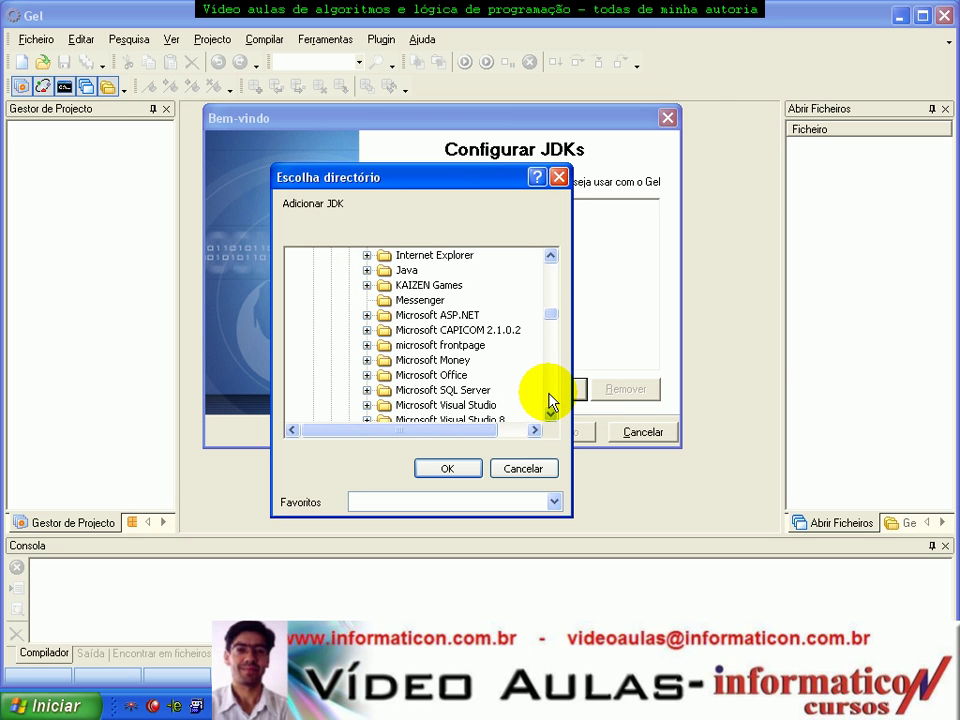
left_click(367, 270)
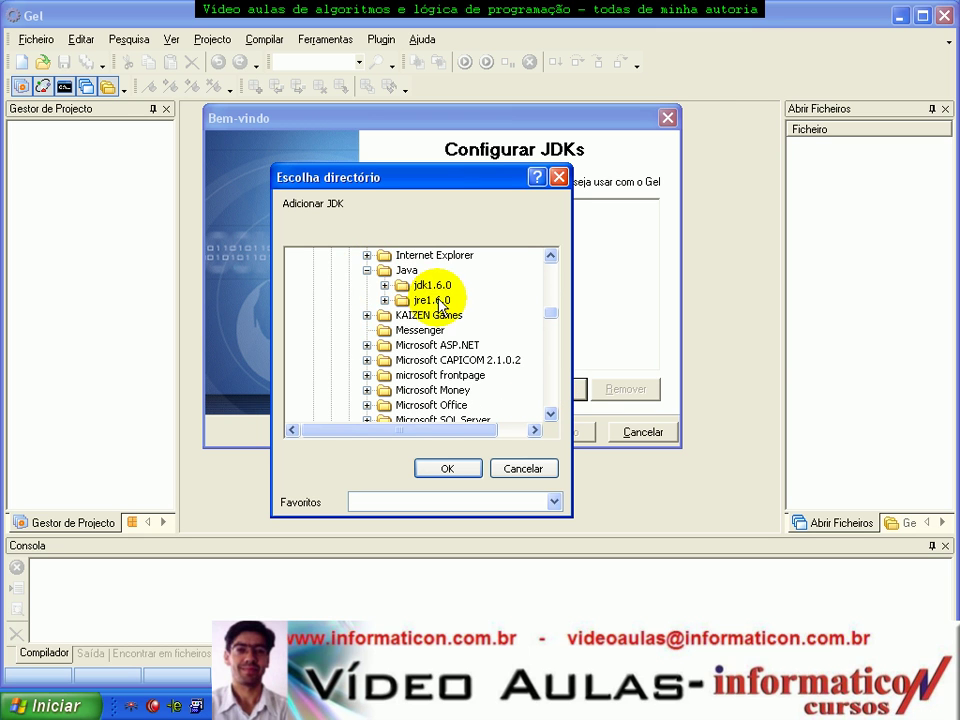
left_click(472, 467)
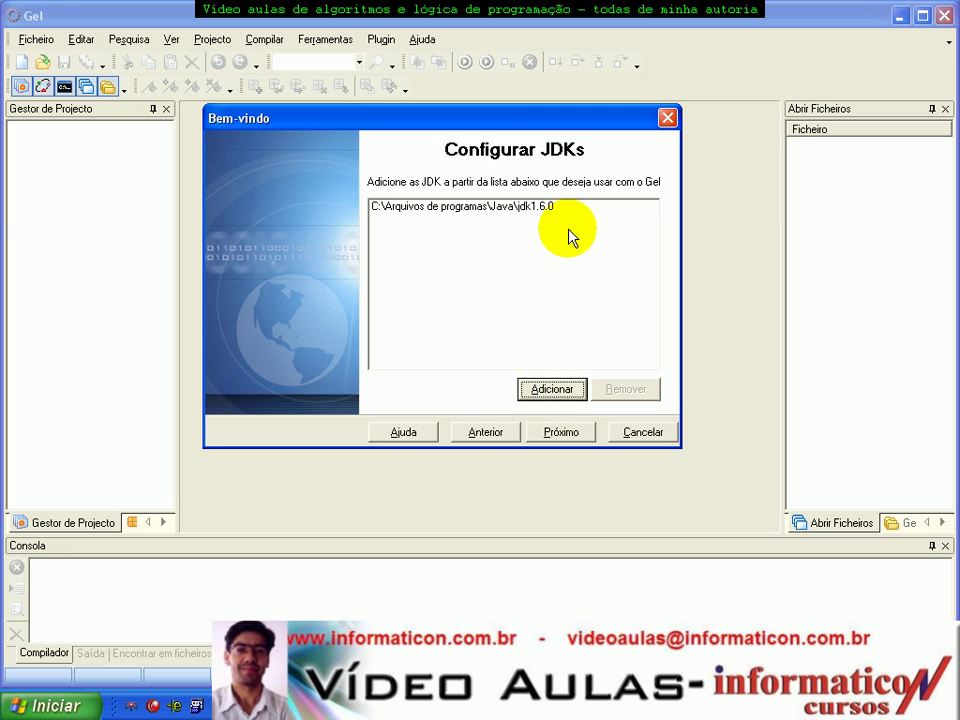
Step: Accept jdk1.6.0 as the default JDK and finish the welcome wizard
left_click(533, 212)
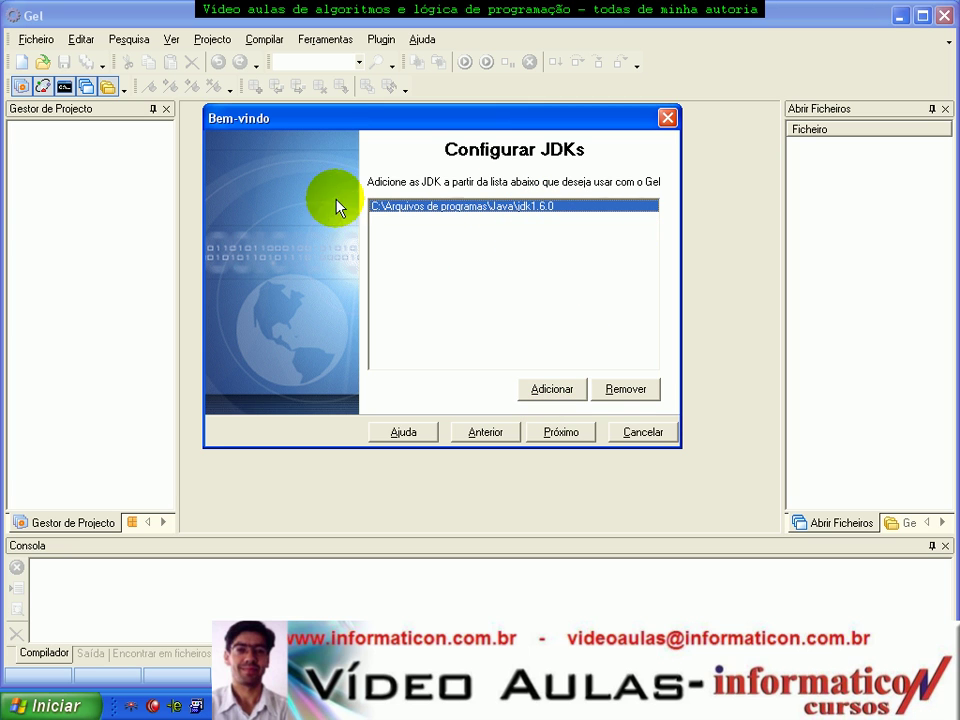
left_click(561, 437)
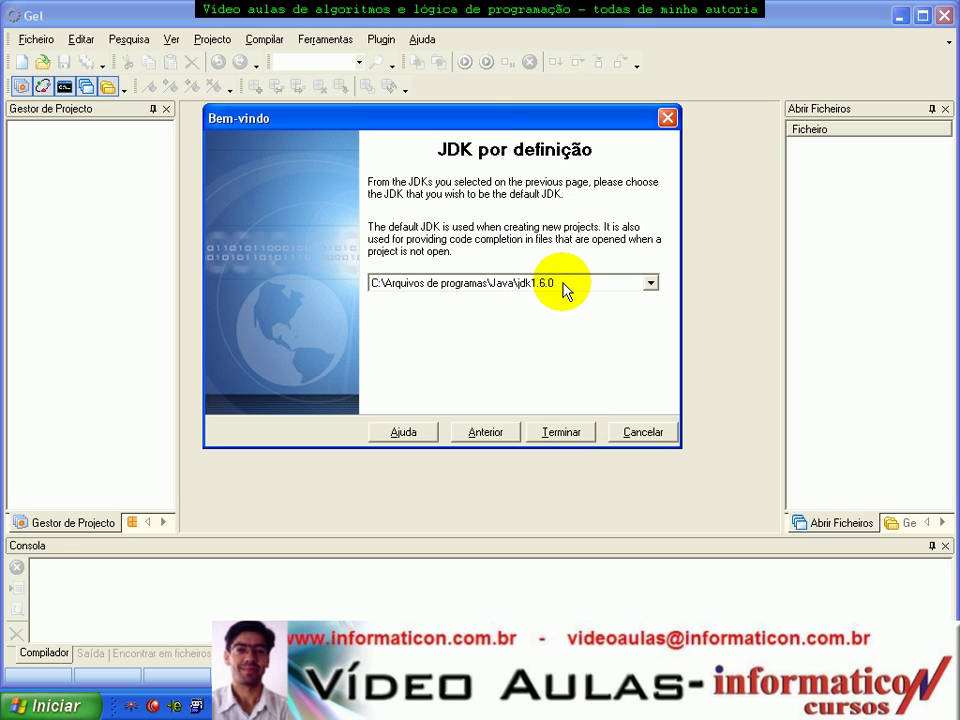
left_click(562, 431)
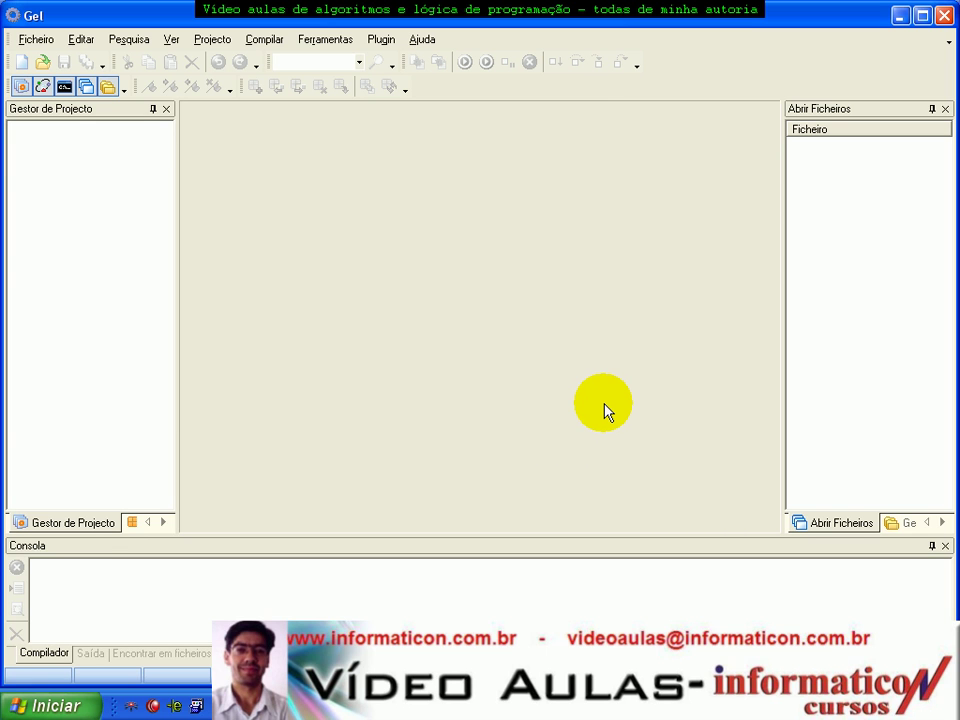
Step: Open Gel's options at the JDK settings and examine the JDK name in the general settings
left_click(316, 42)
left_click(378, 250)
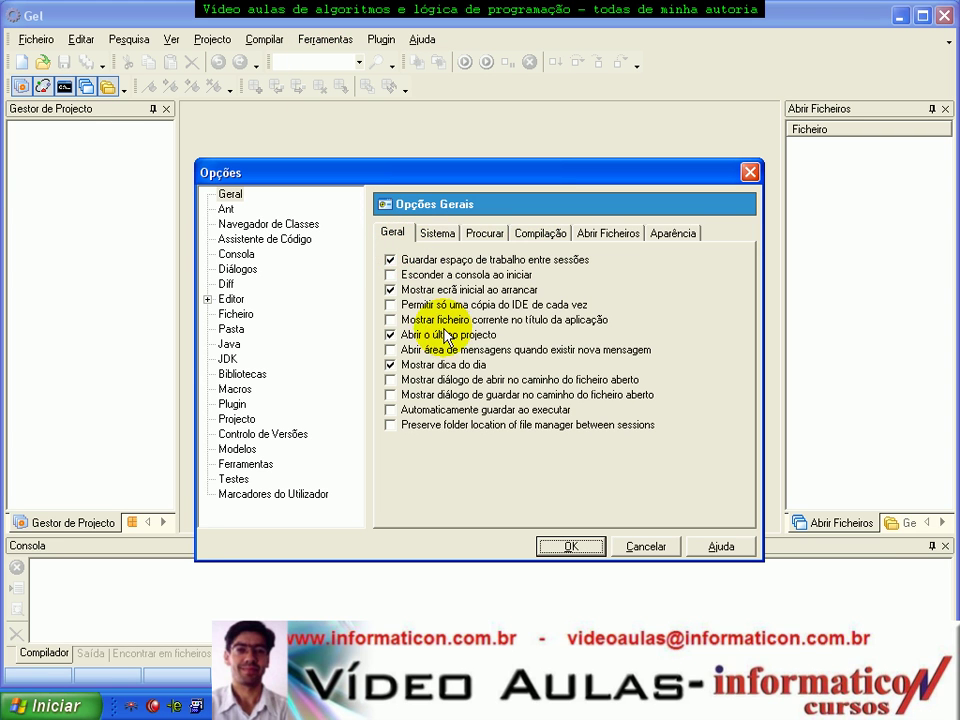
left_click(228, 360)
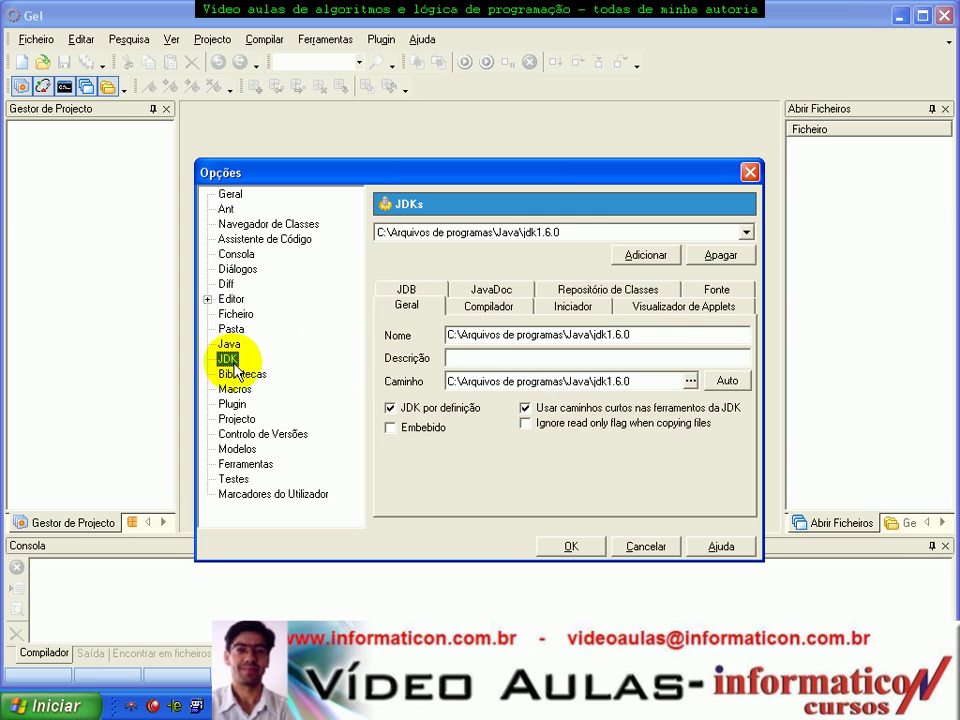
left_click_drag(665, 334, 384, 332)
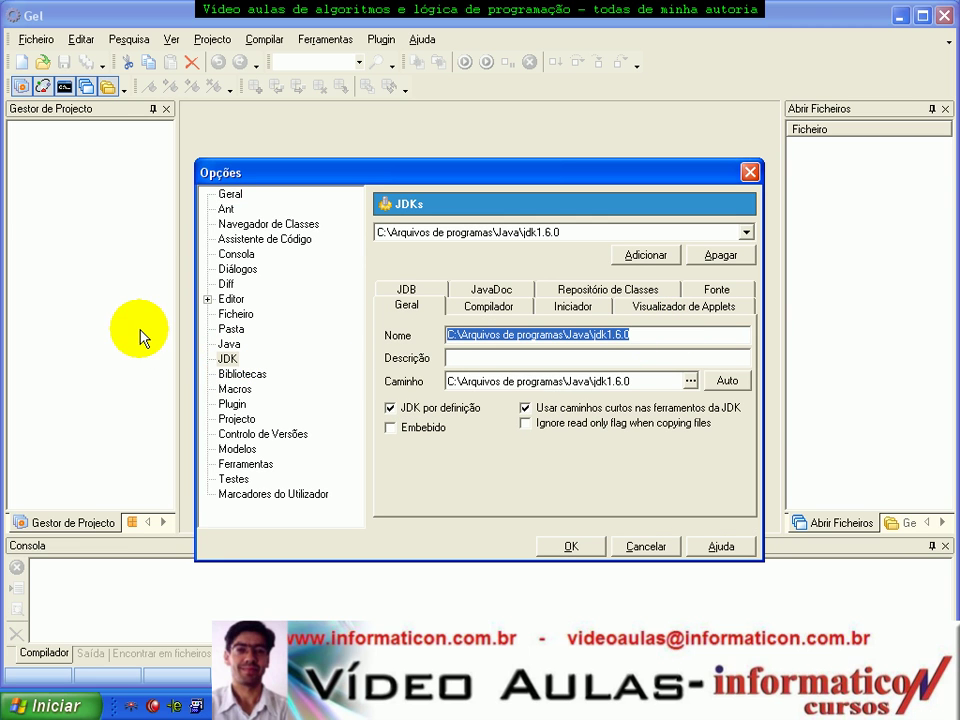
left_click(230, 360)
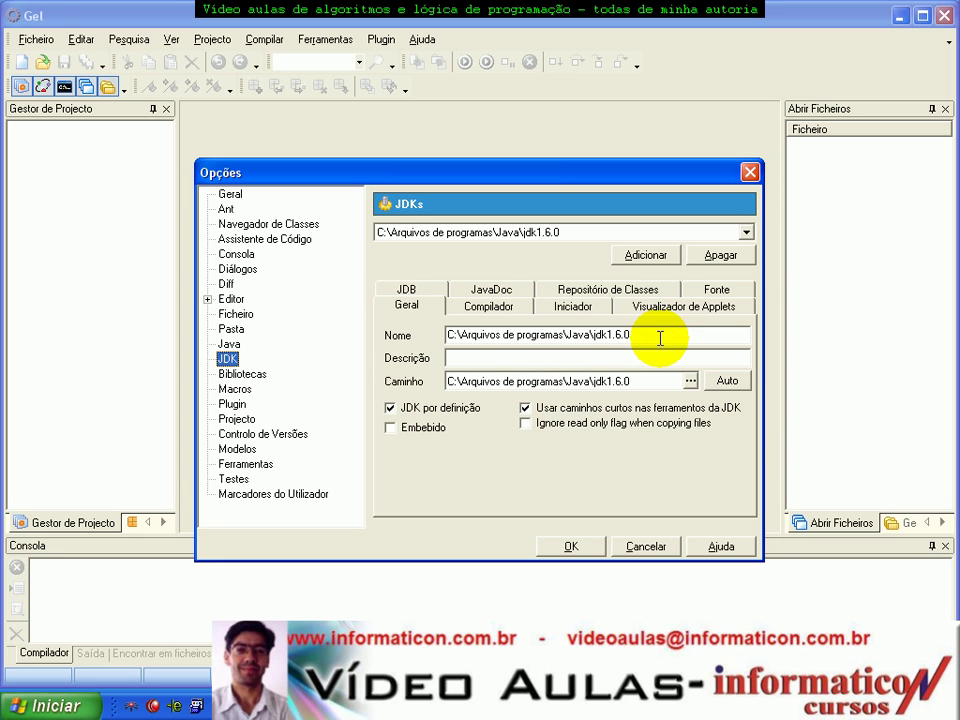
left_click_drag(650, 341, 354, 326)
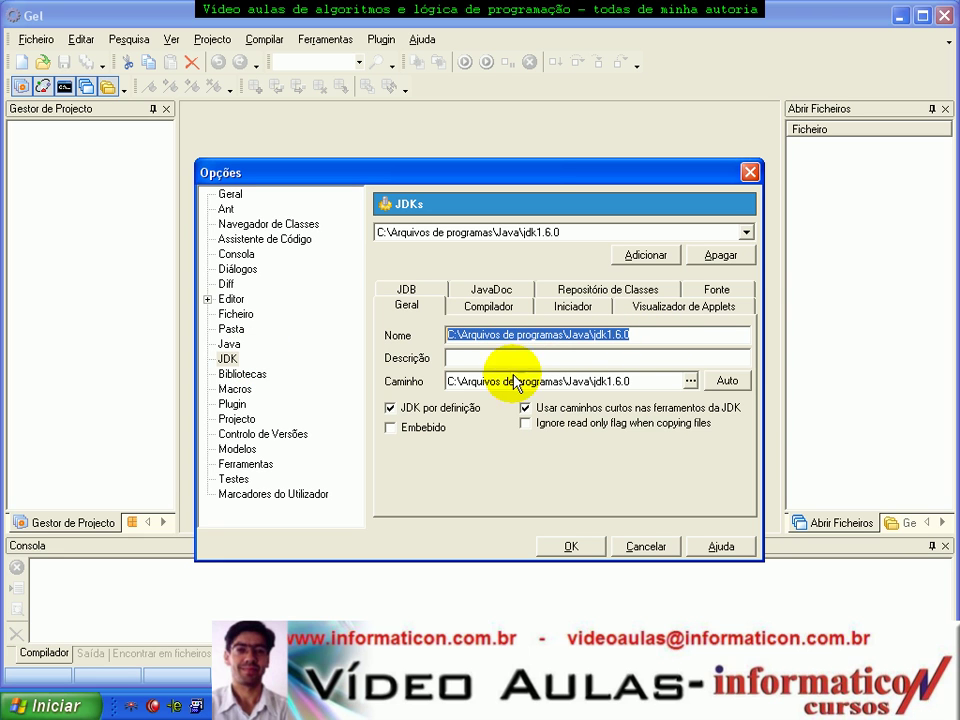
Step: Examine the compiler path and the launcher's executable path in the JDK settings
left_click(515, 312)
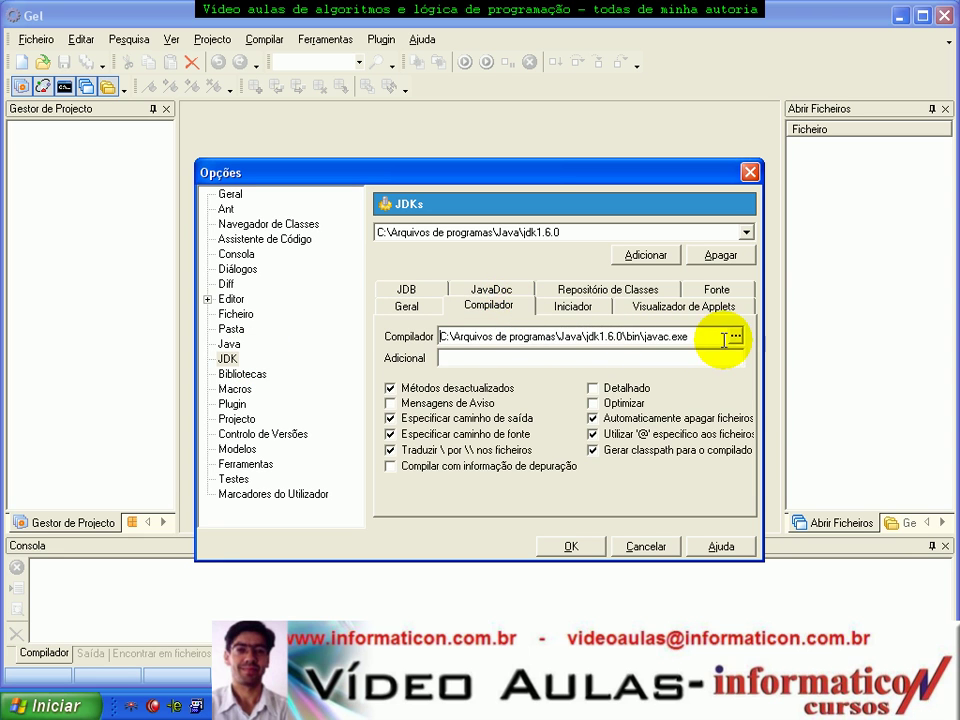
left_click_drag(724, 338, 343, 349)
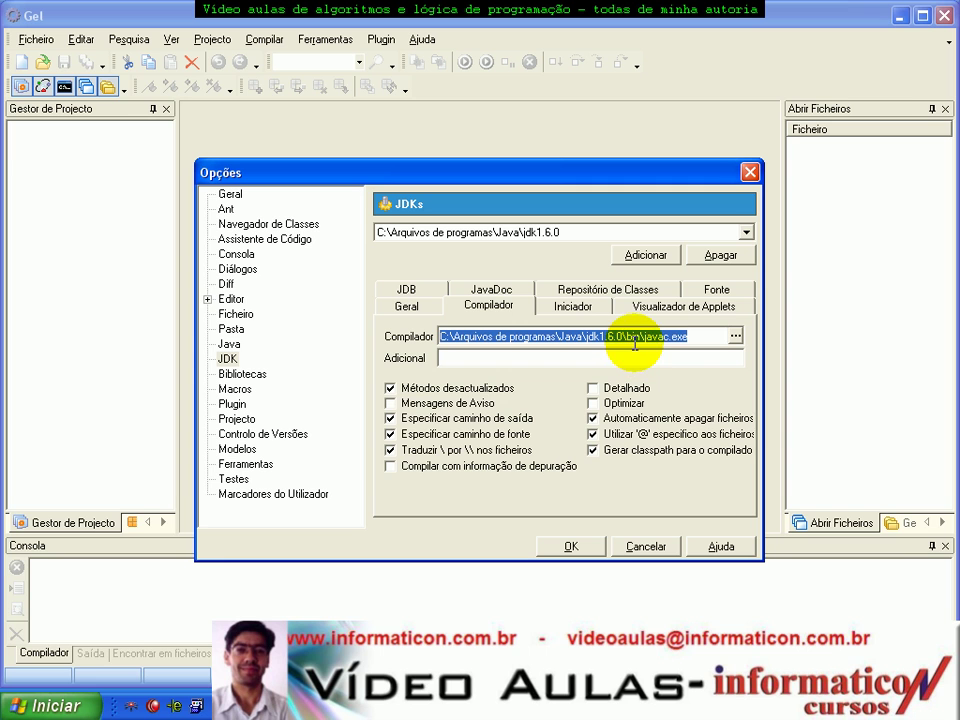
left_click(575, 306)
left_click_drag(707, 334, 378, 336)
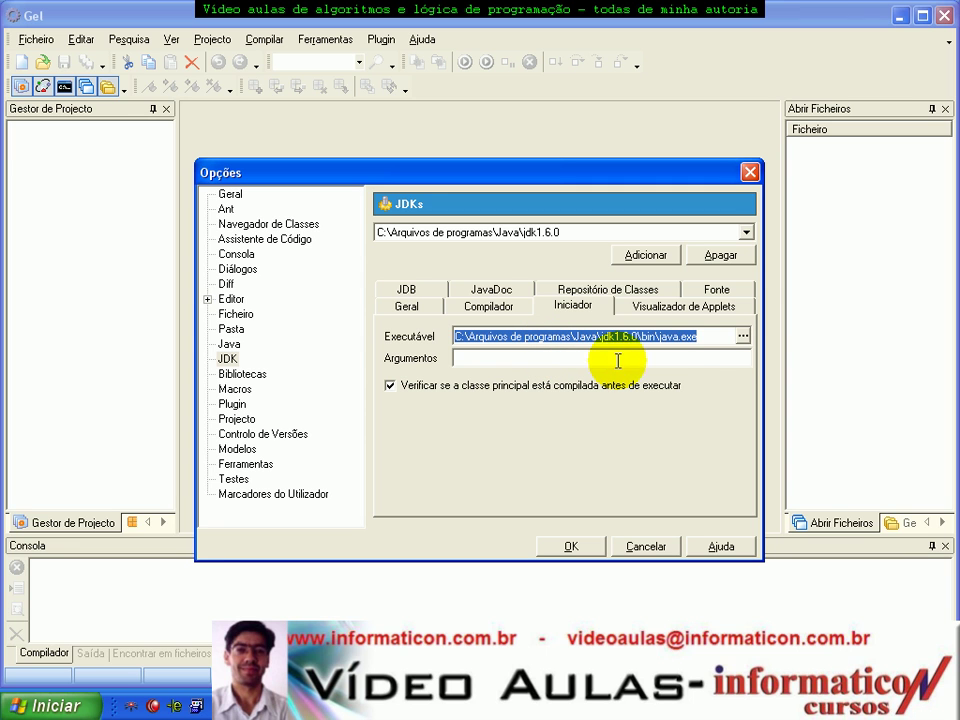
left_click(705, 337)
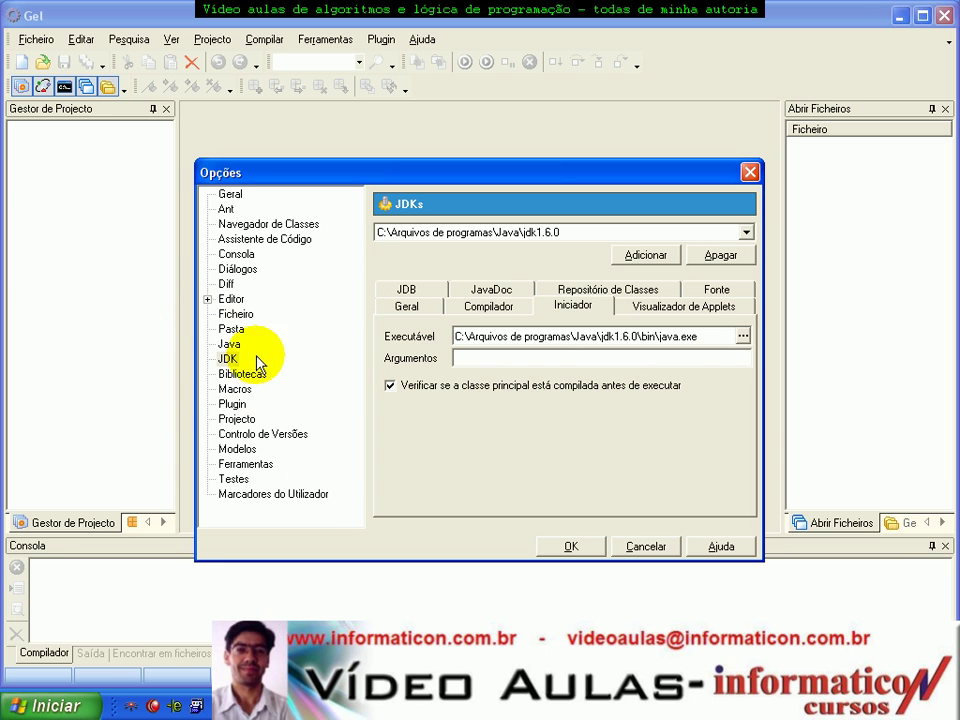
Step: Clear the launcher's executable path and the JDK name, and save the options
left_click(719, 340)
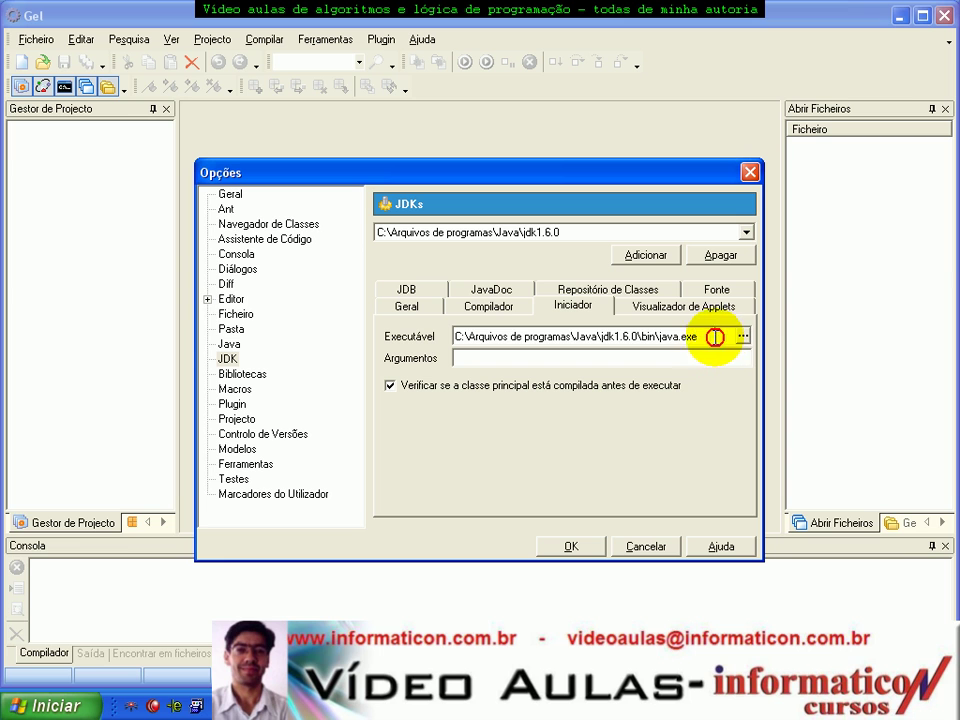
key("shift+Home")
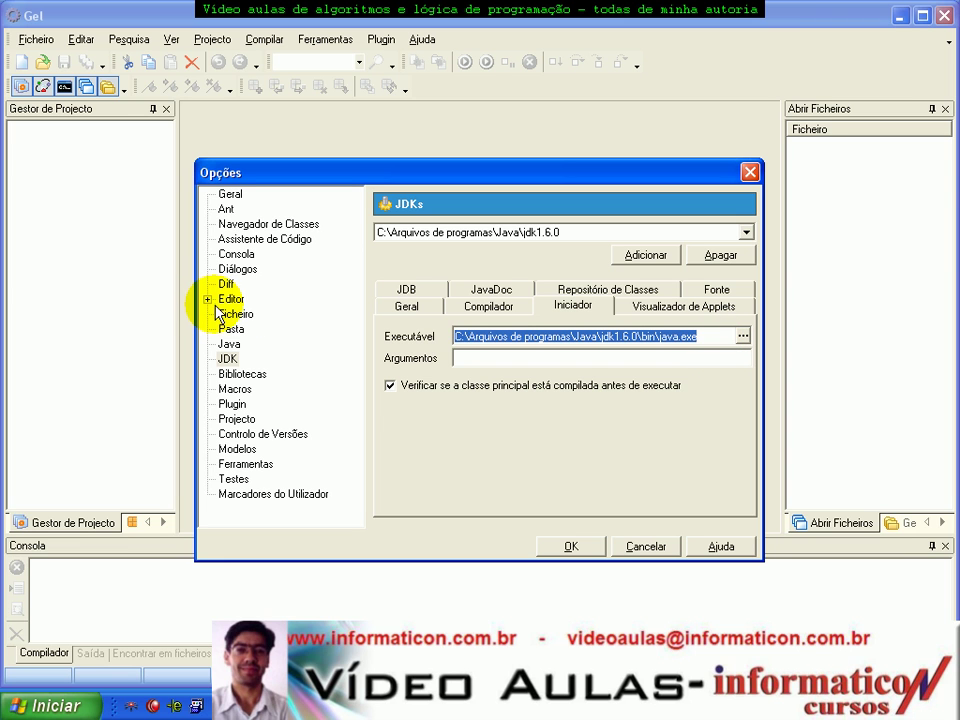
key("Delete")
left_click(505, 308)
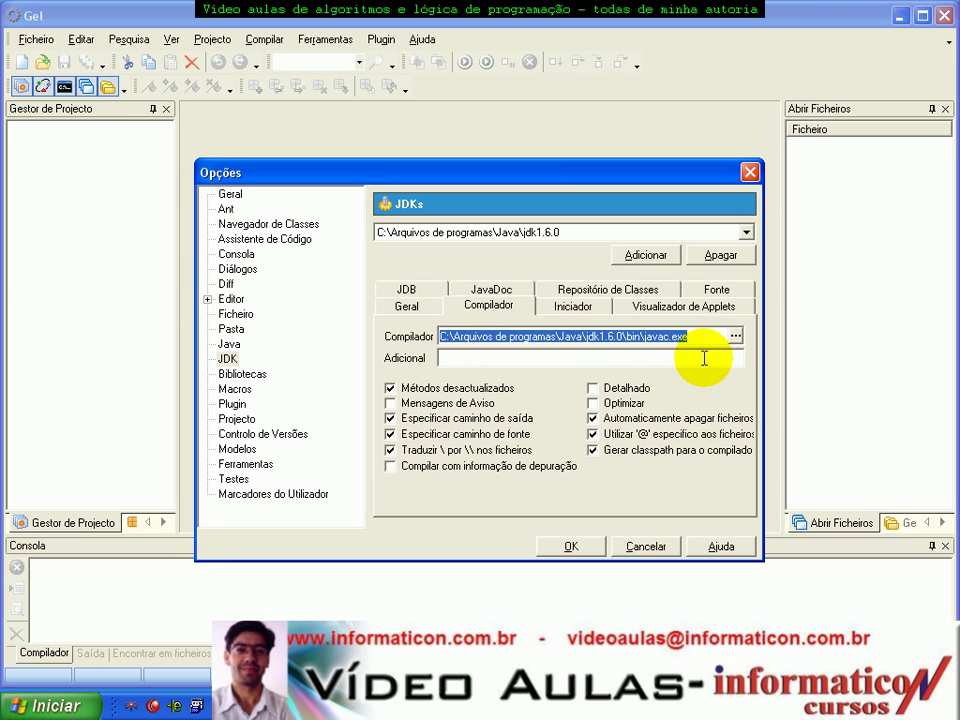
left_click(406, 305)
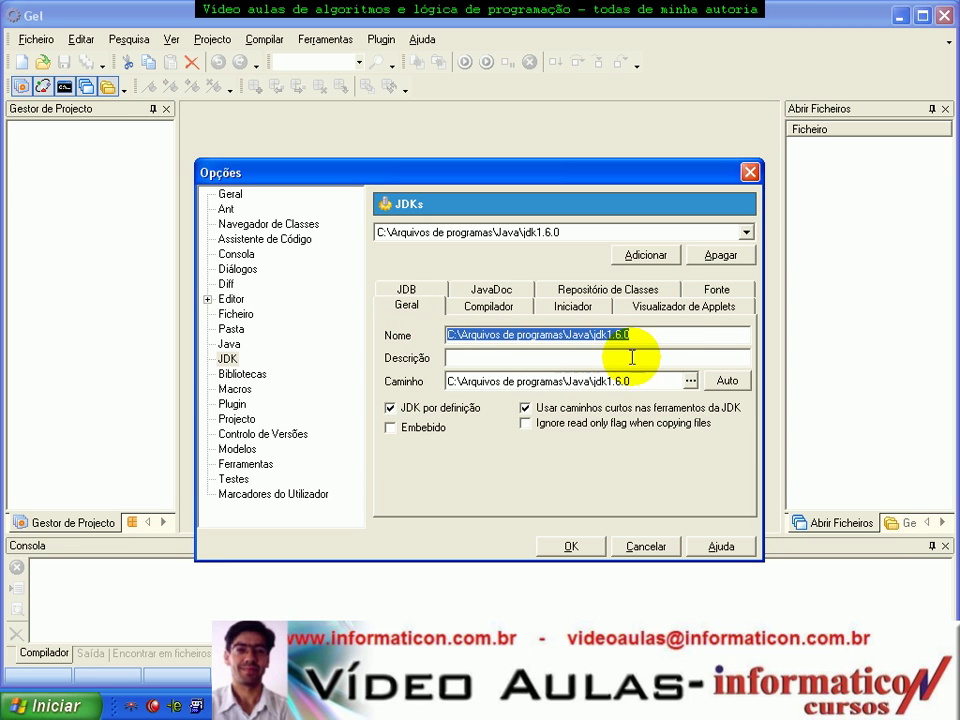
key("Delete")
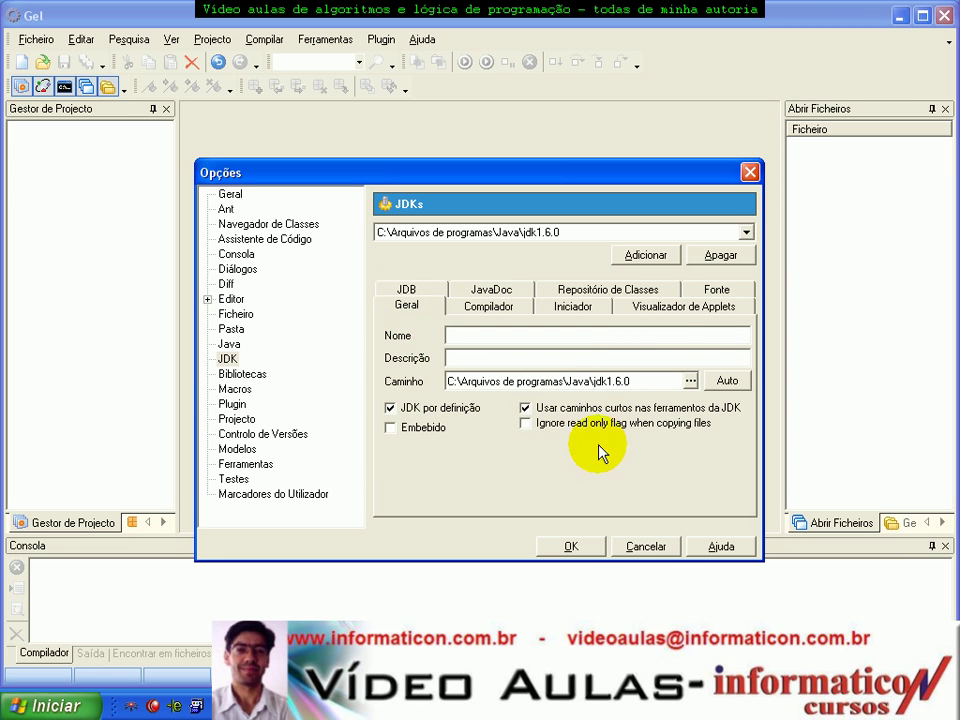
left_click(571, 546)
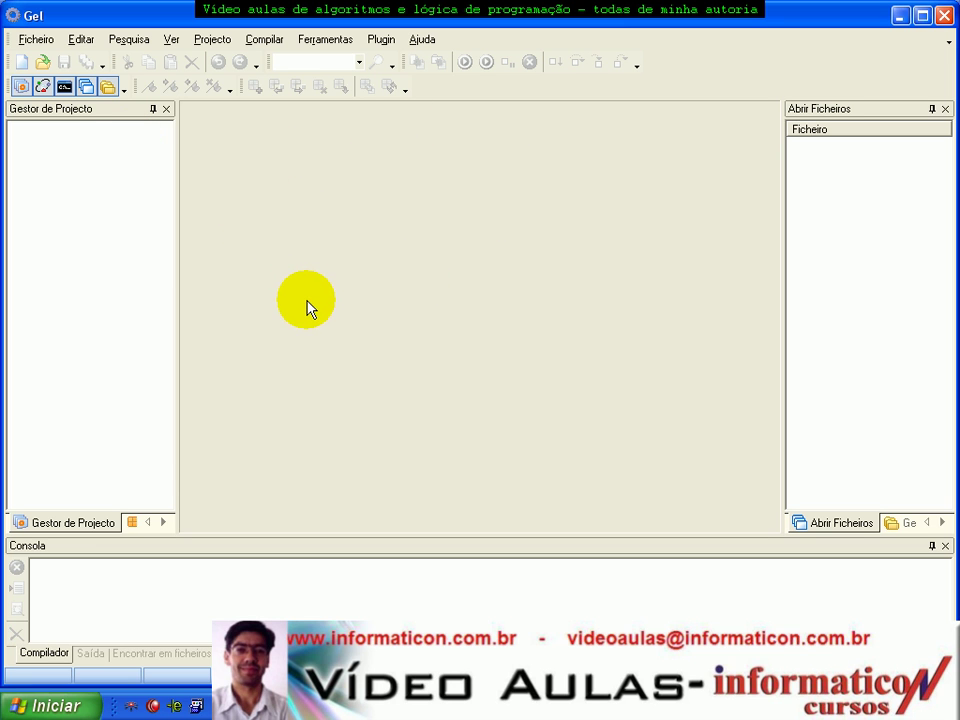
Step: Reopen the JDK options, copy the JDK's path into its name, and check the compiler path
left_click(305, 45)
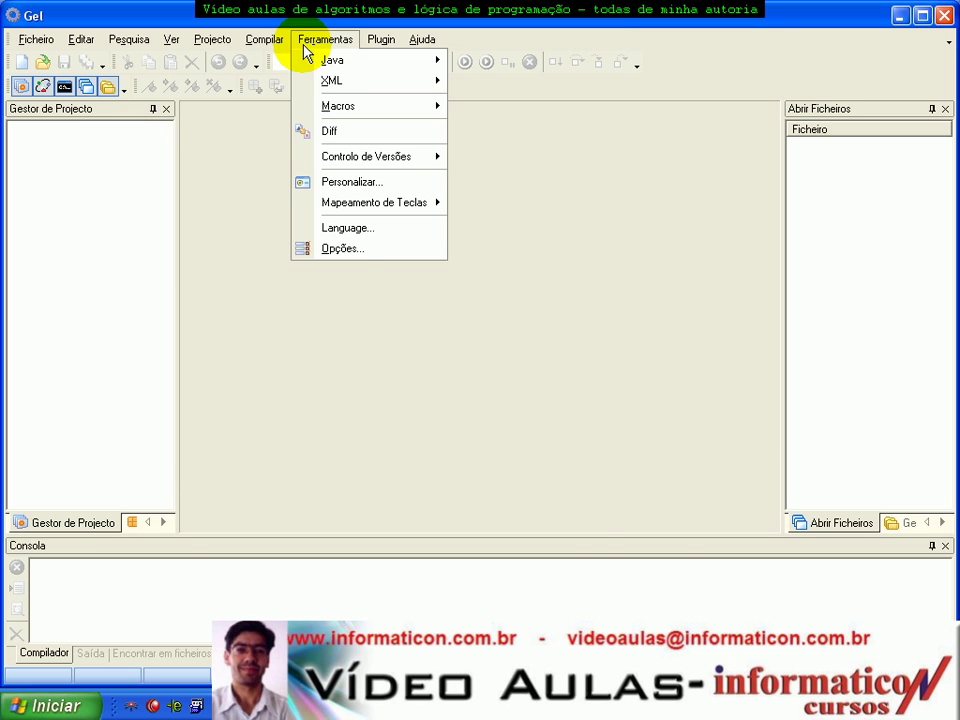
left_click(343, 250)
left_click(228, 358)
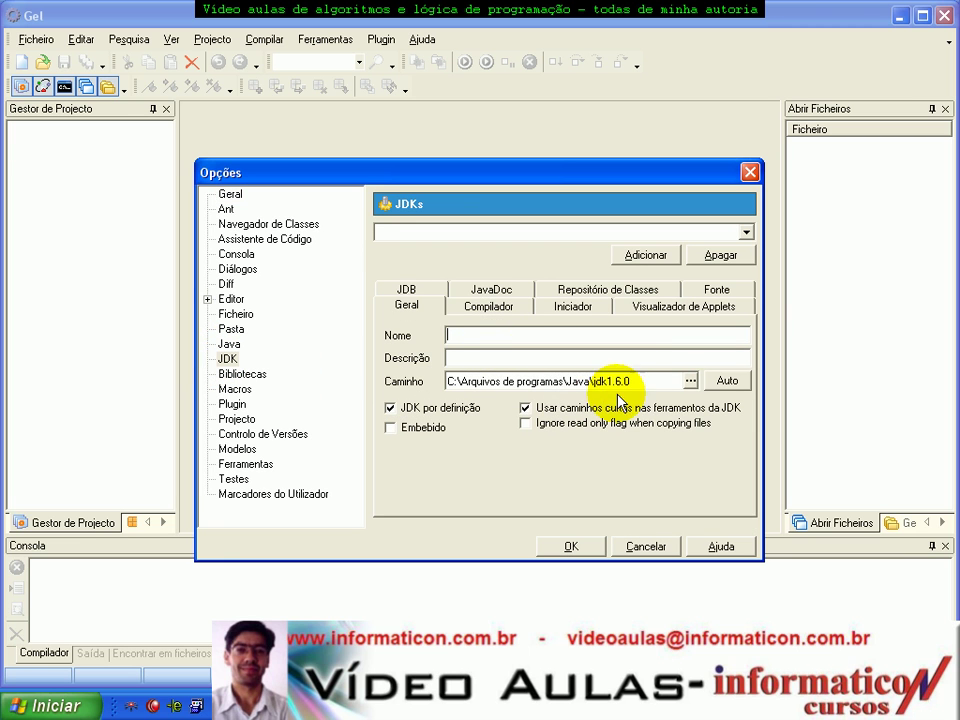
left_click_drag(660, 384, 440, 382)
key("ctrl+c")
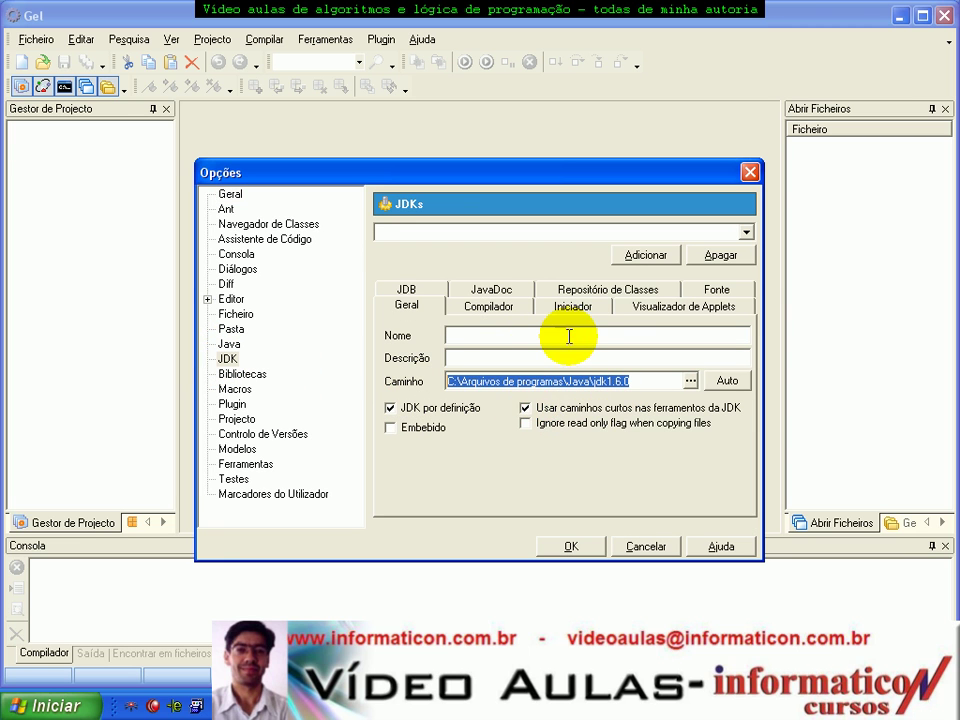
left_click(513, 340)
key("ctrl+v")
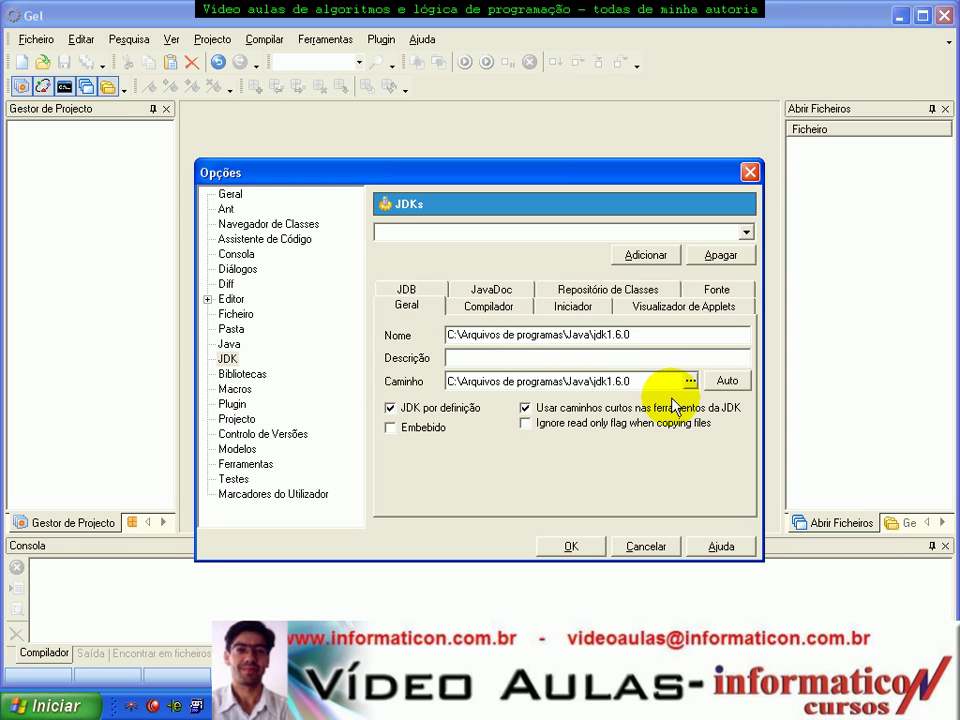
left_click(505, 322)
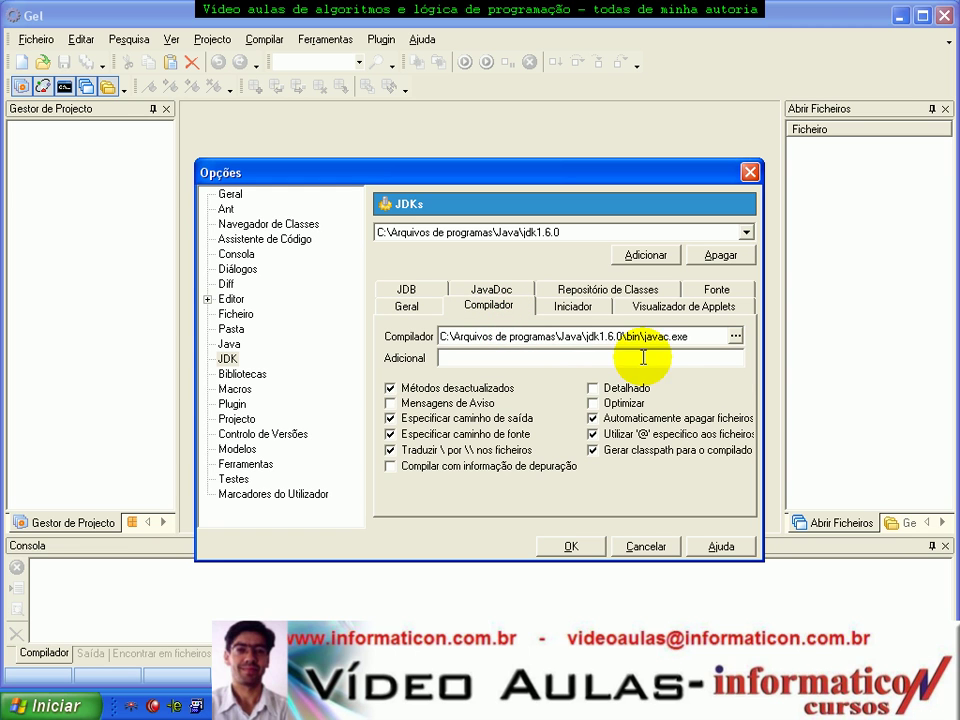
left_click_drag(703, 338, 253, 354)
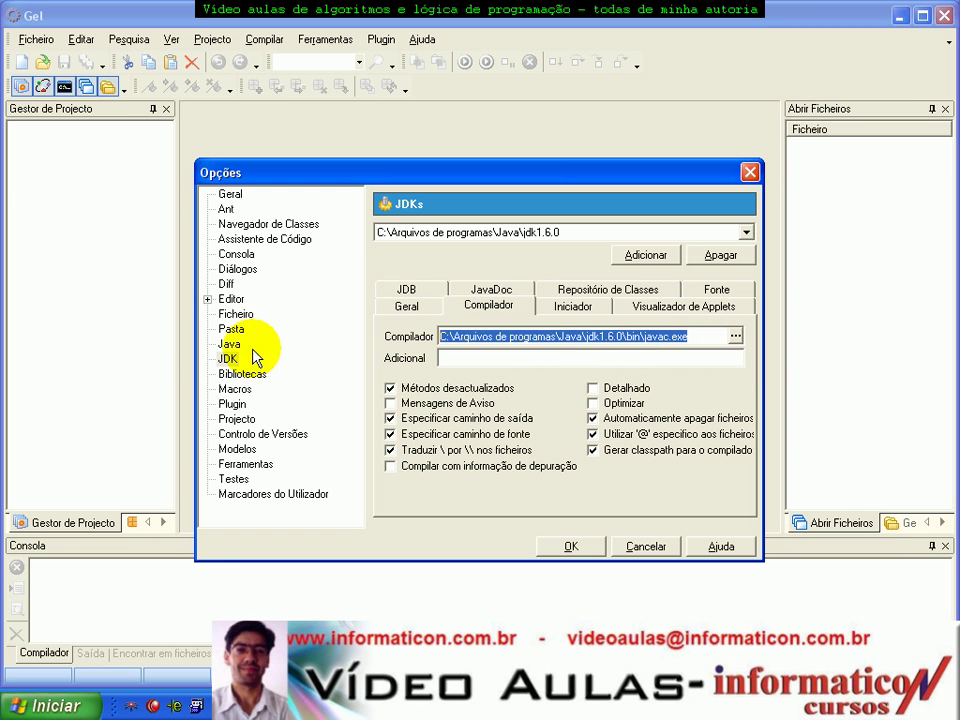
Step: Set the launcher's executable to java.exe from C:\Arquivos de programas\Java\jdk1.6.0\bin
left_click(570, 314)
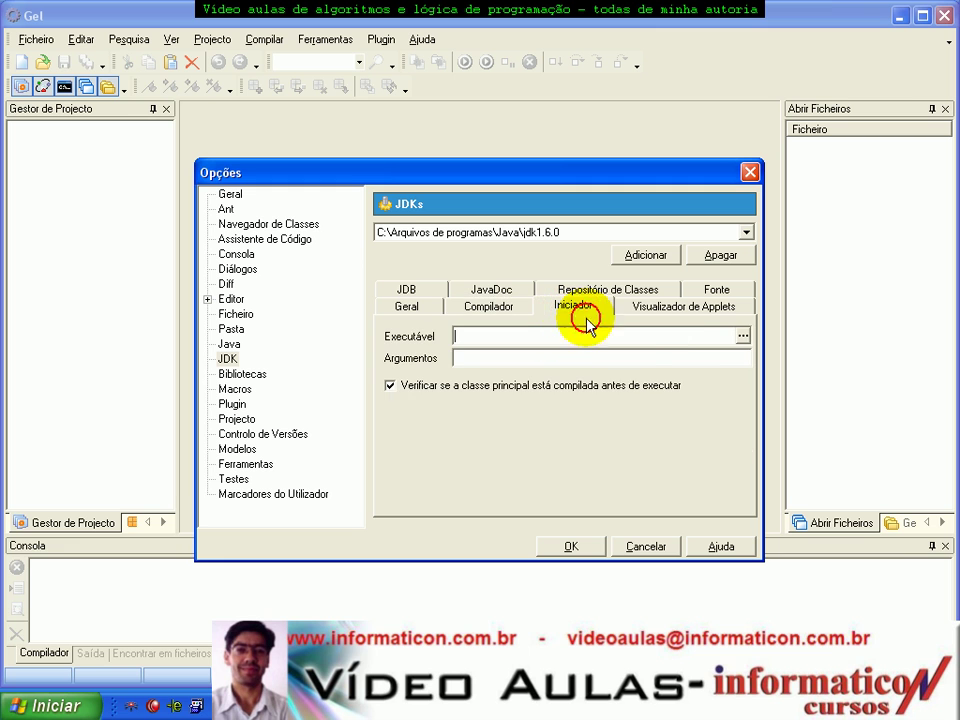
left_click(742, 337)
left_click(456, 193)
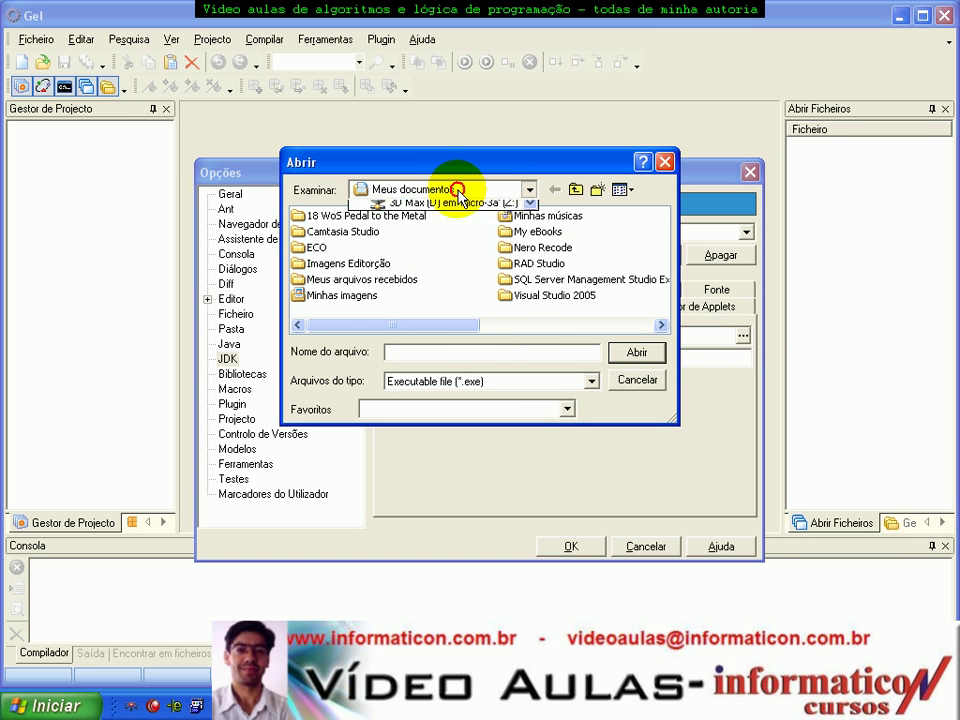
left_click(454, 253)
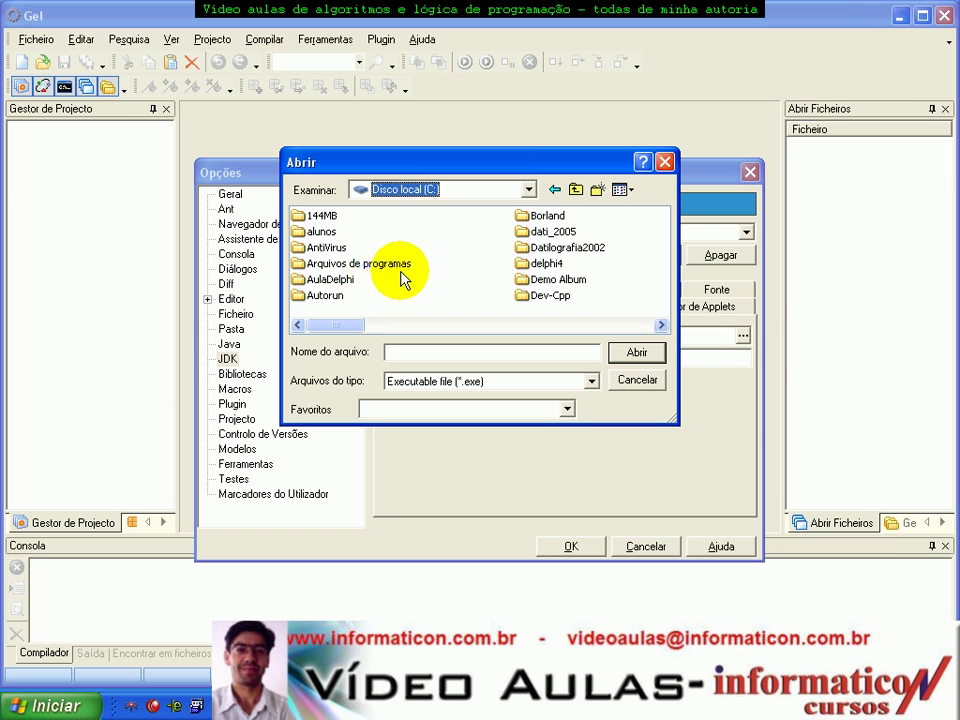
double_click(390, 265)
left_click(512, 326)
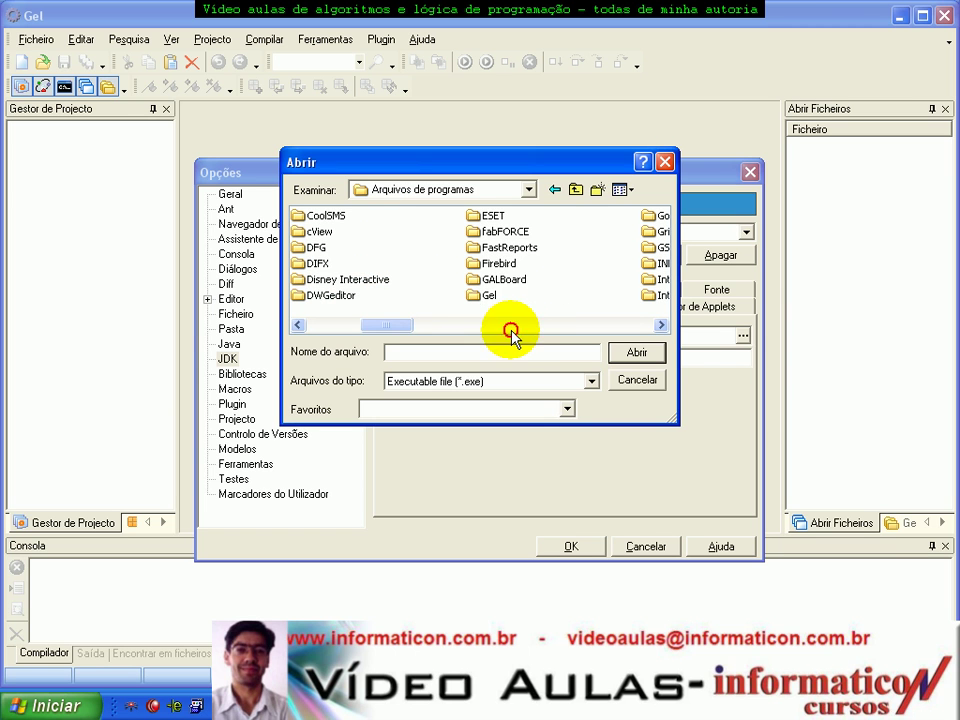
left_click(505, 326)
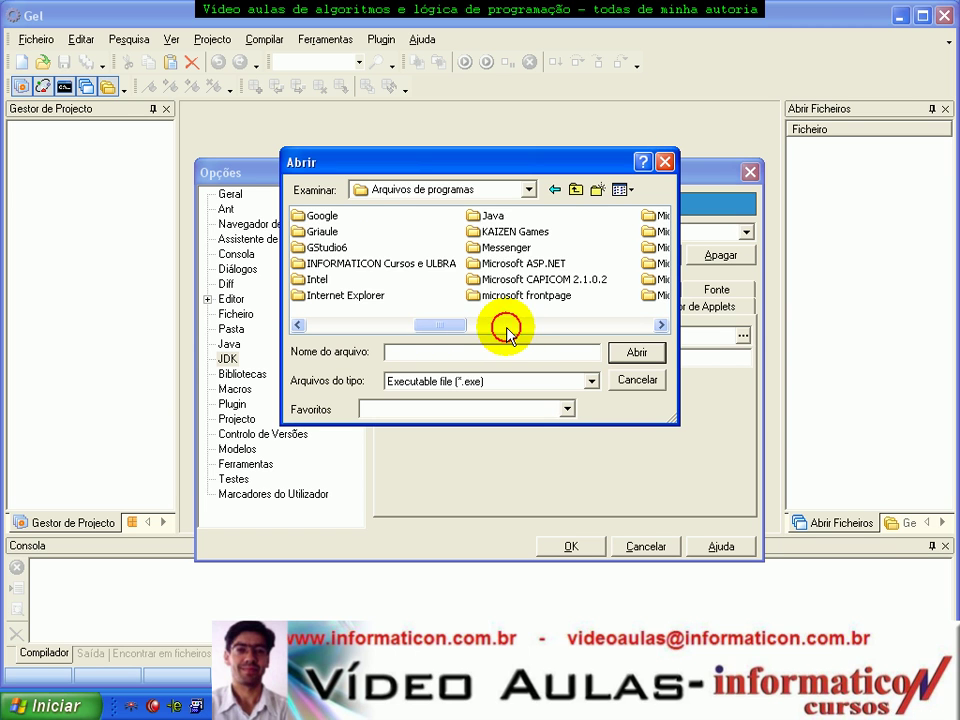
double_click(486, 215)
double_click(330, 217)
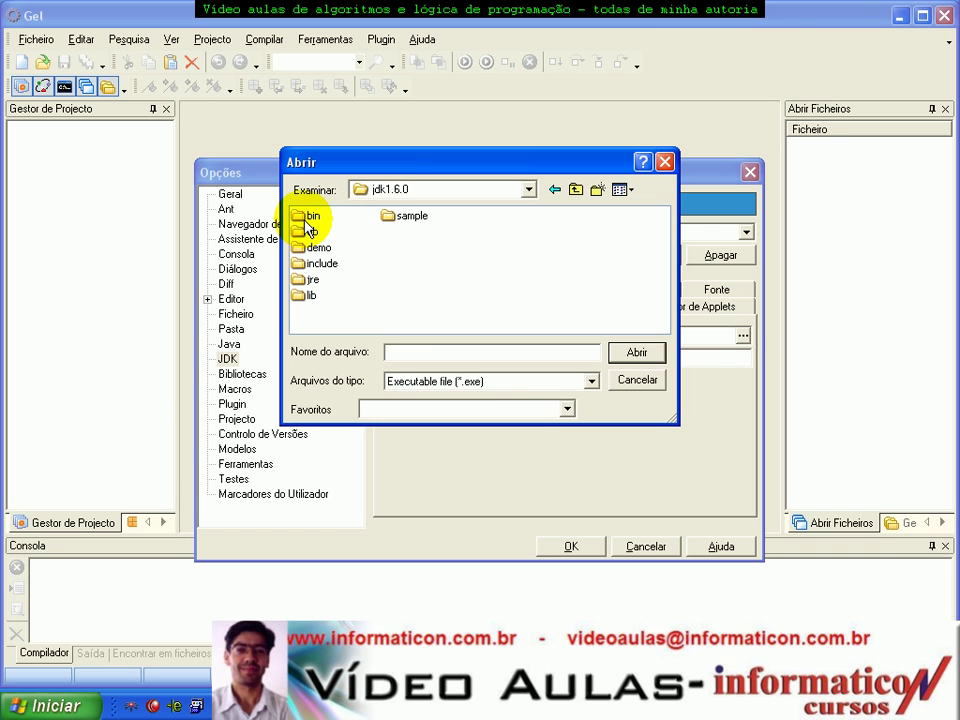
double_click(316, 215)
double_click(437, 231)
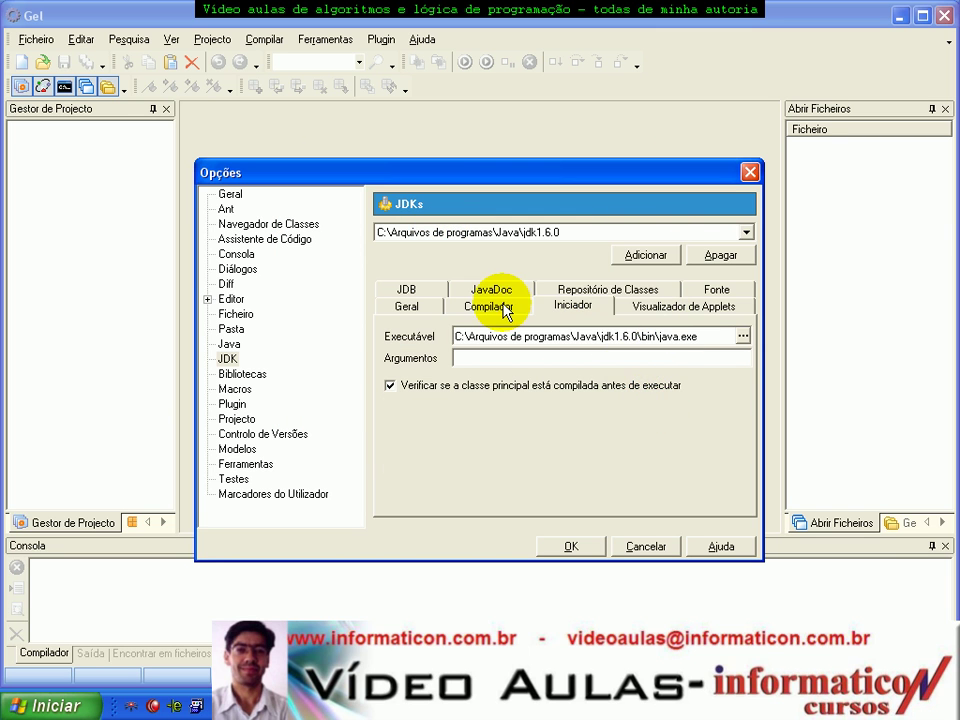
Step: Review the JDK's compiler path and launcher executable path, and save the options
left_click(505, 312)
left_click(696, 337)
left_click(553, 313)
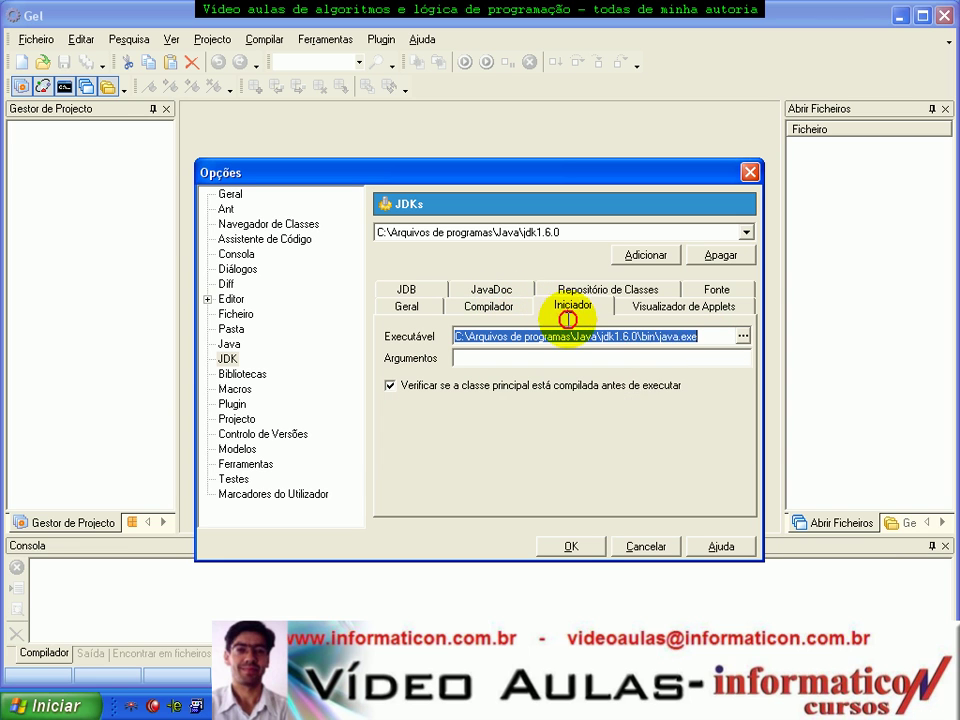
left_click(572, 550)
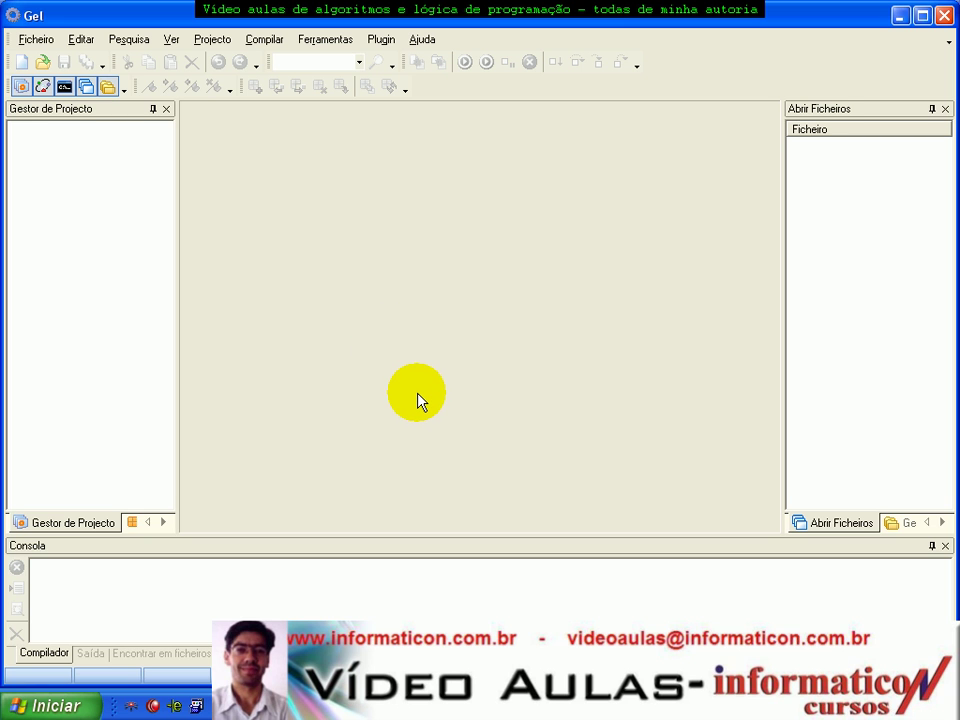
Step: Switch to Dev-Pascal and highlight the entire media program to examine its code
key("alt+Tab")
left_click(183, 361)
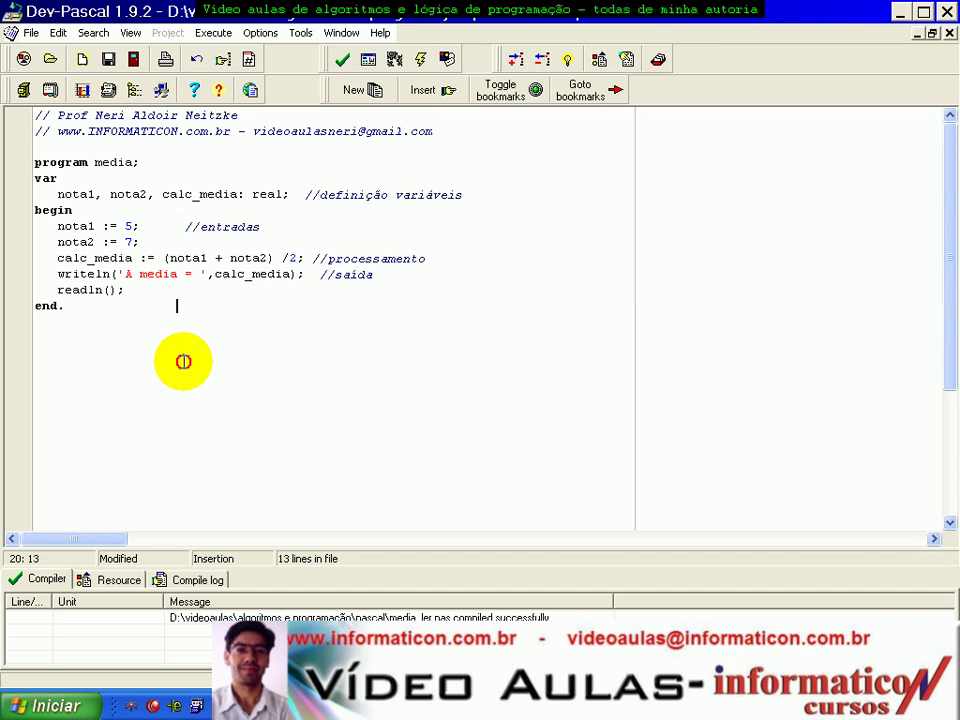
left_click_drag(86, 311, 10, 113)
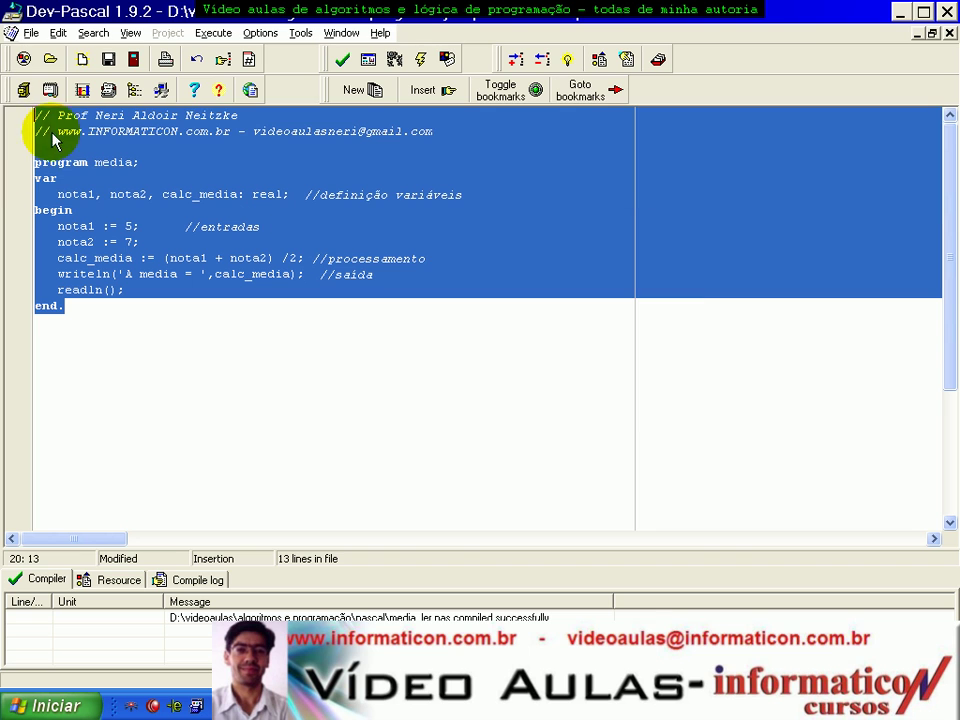
Step: Switch to Dev-C++ and examine the C version of the average program in media.cpp
key("alt+Tab")
key("Tab")
key("Tab")
key("Tab")
key("Tab")
key("Tab")
key("Tab")
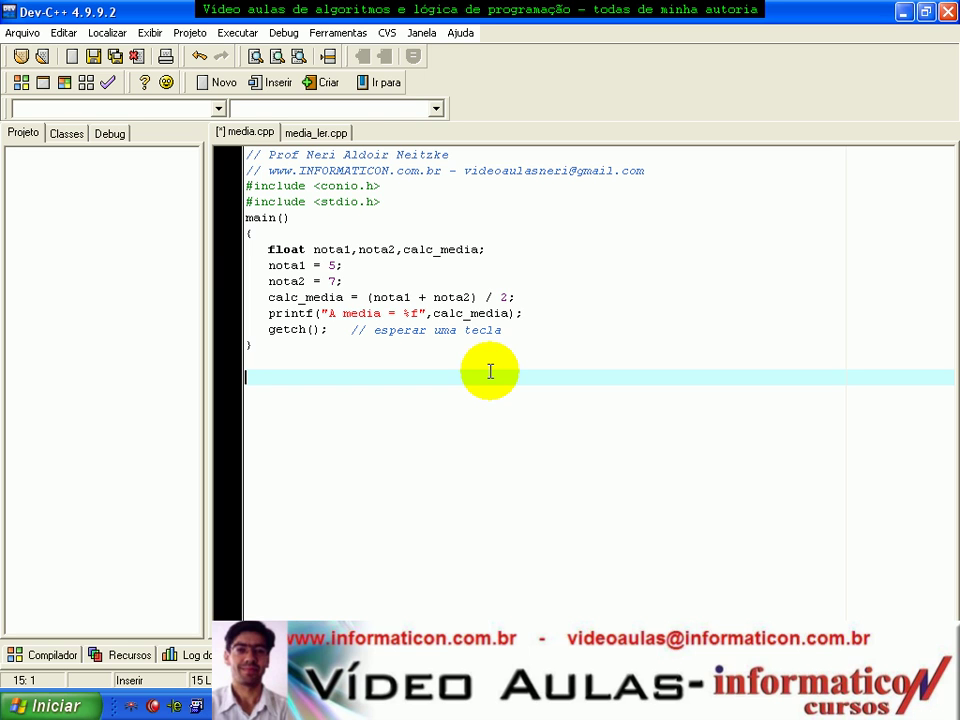
Step: Look through the open windows for the Word document on the algorithms and programming logic video lessons
key("alt+Tab")
key("Tab")
key("Tab")
key("Tab")
key("Tab")
key("Tab")
key("Tab")
key("Tab")
key("Tab")
key("Tab")
key("Tab")
key("Tab")
key("Tab")
key("Tab")
key("Tab")
key("Tab")
key("Tab")
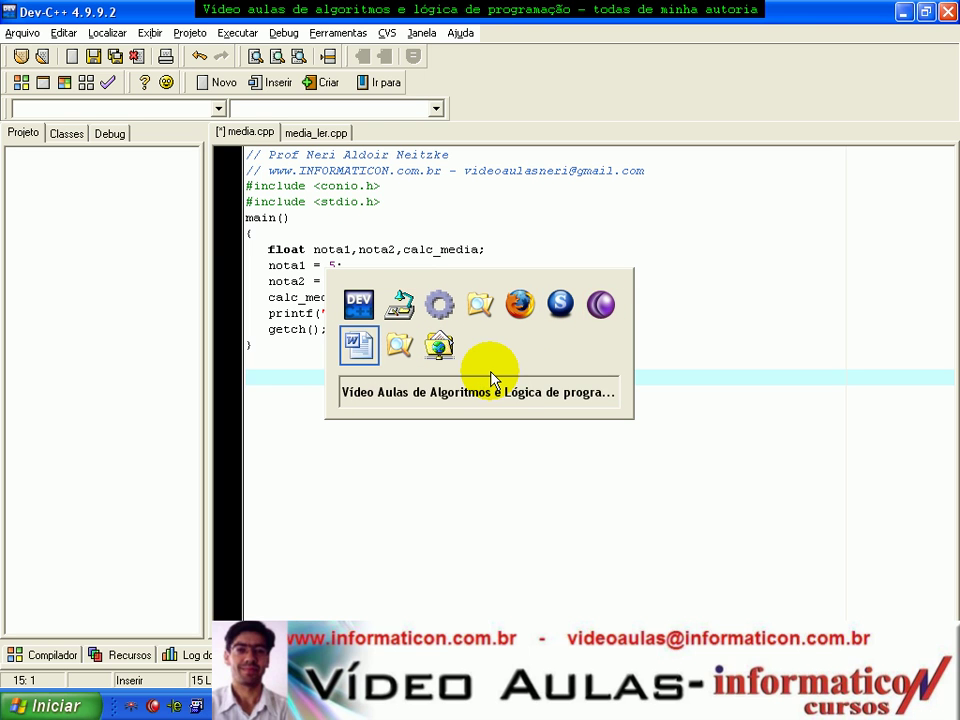